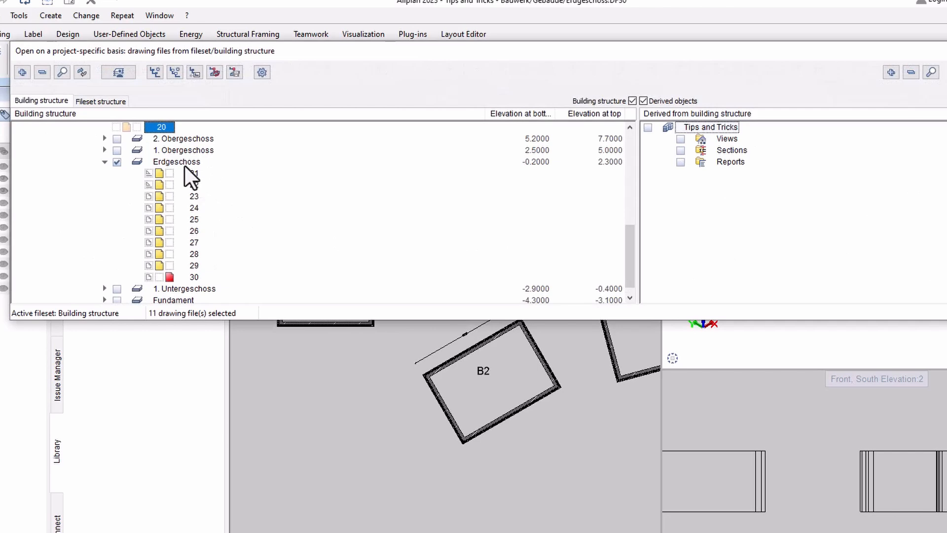
- Toggle all Erdgeschoss drawing files, 21 to 30, off and back on, with drawing file 30 as the current one
{"action": "key", "text": "space"}
{"action": "key", "text": "space"}
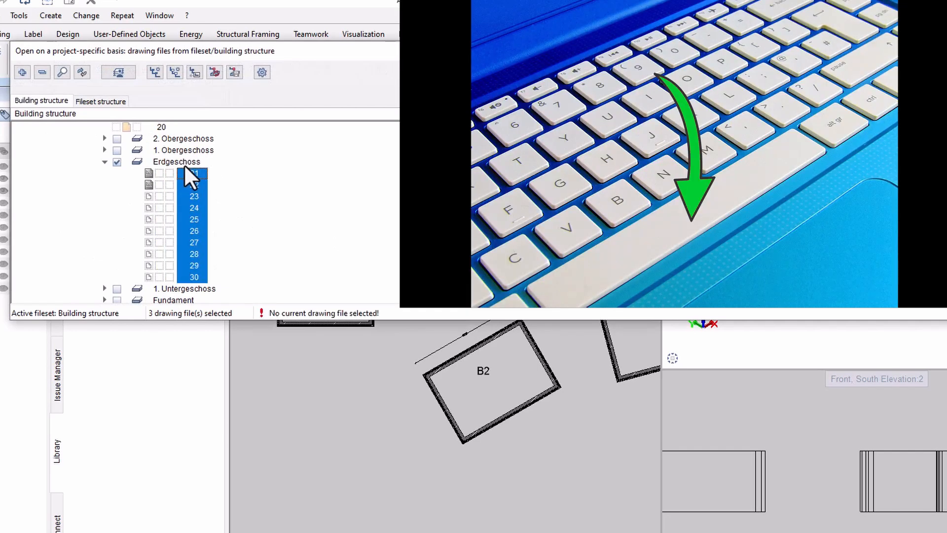
{"action": "key", "text": "space"}
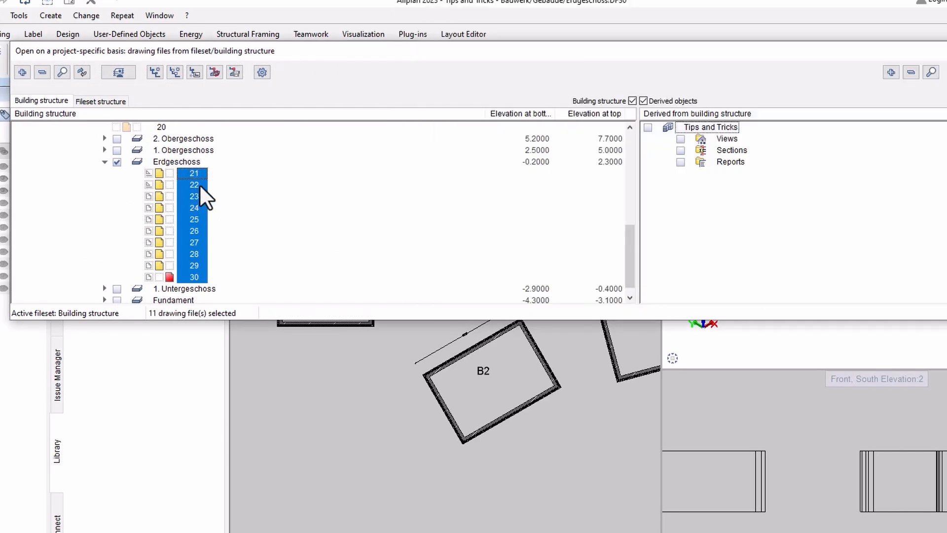
- Activate all drawing files of 1. Untergeschoss, 51 to 60, with 60 as the current one, and close the drawing file selection
{"action": "scroll", "coordinate": [198, 207], "scroll_direction": "down", "scroll_amount": 1}
{"action": "left_click", "coordinate": [105, 277]}
{"action": "left_click_drag", "start_coordinate": [193, 185], "coordinate": [194, 289]}
{"action": "left_click", "coordinate": [117, 173]}
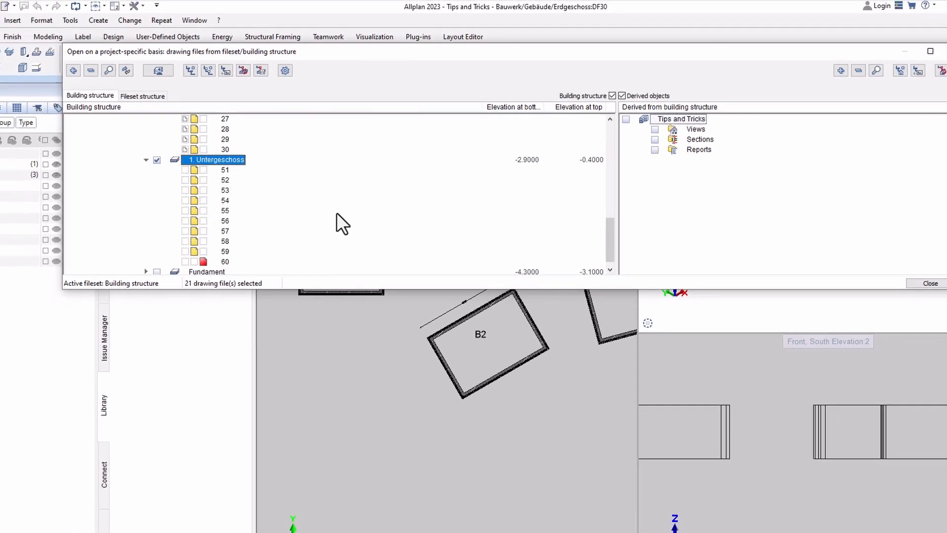
{"action": "left_click", "coordinate": [931, 284]}
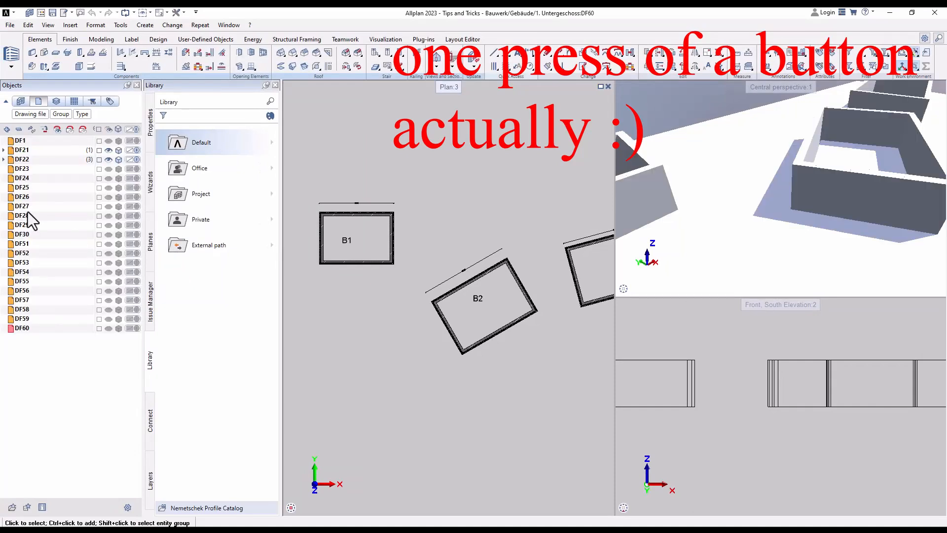
- Switch the current drawing file to DF26 and on to DF21 directly in the list of open drawing files
{"action": "left_click", "coordinate": [16, 199]}
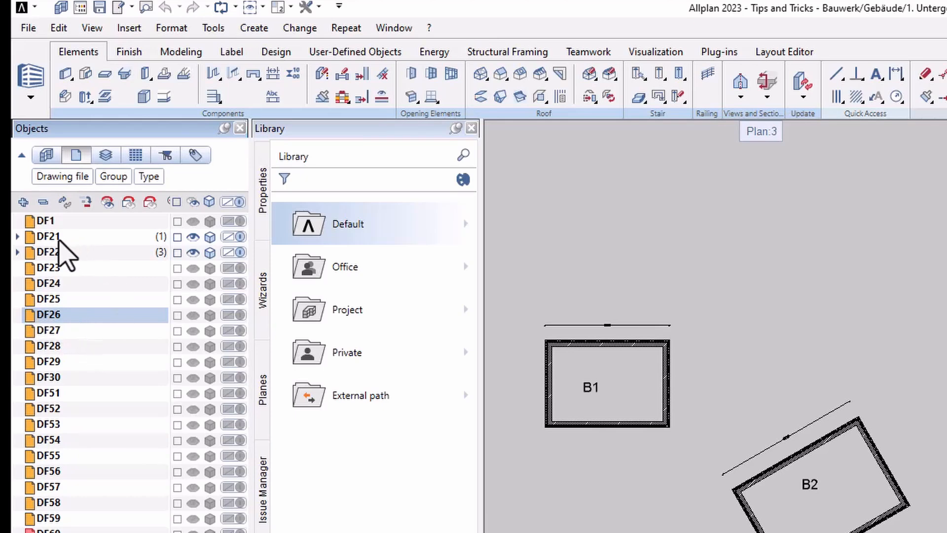
{"action": "double_click", "coordinate": [57, 239]}
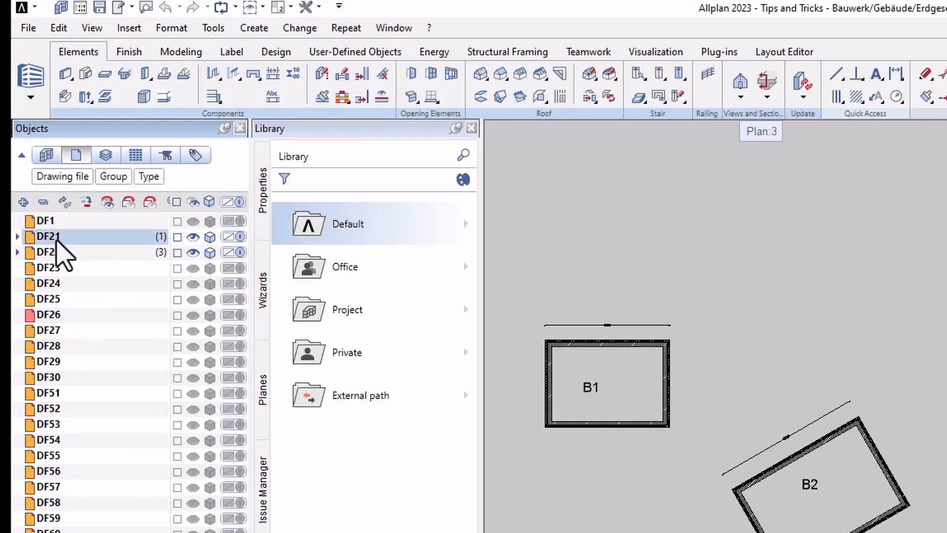
{"action": "left_click", "coordinate": [78, 254]}
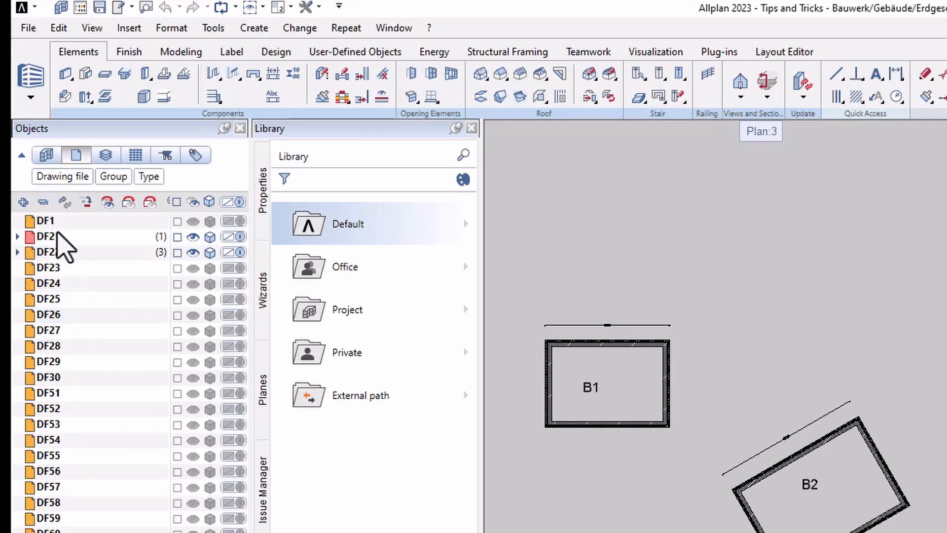
{"action": "left_click", "coordinate": [63, 238]}
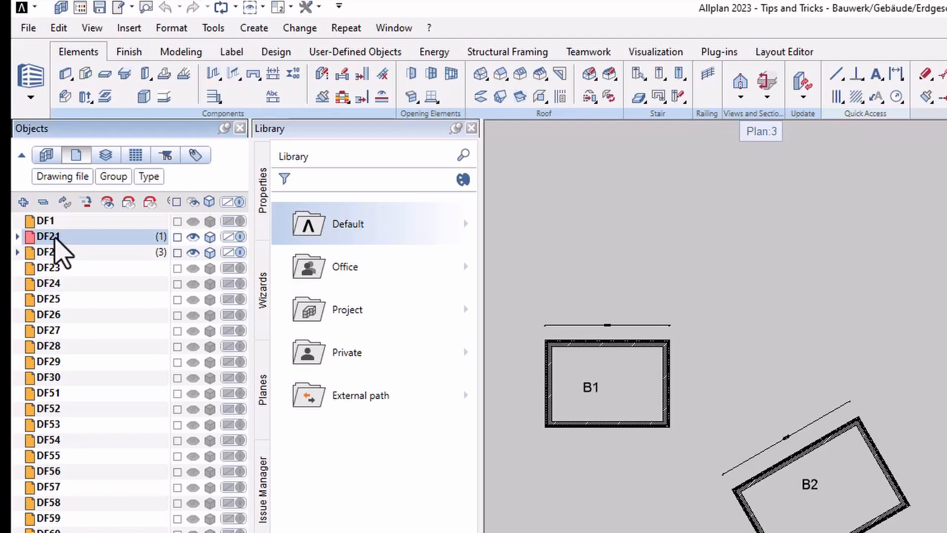
- Make DF22 the current drawing file and draw a slightly sloping line above room B1 in the plan
{"action": "left_click", "coordinate": [43, 256]}
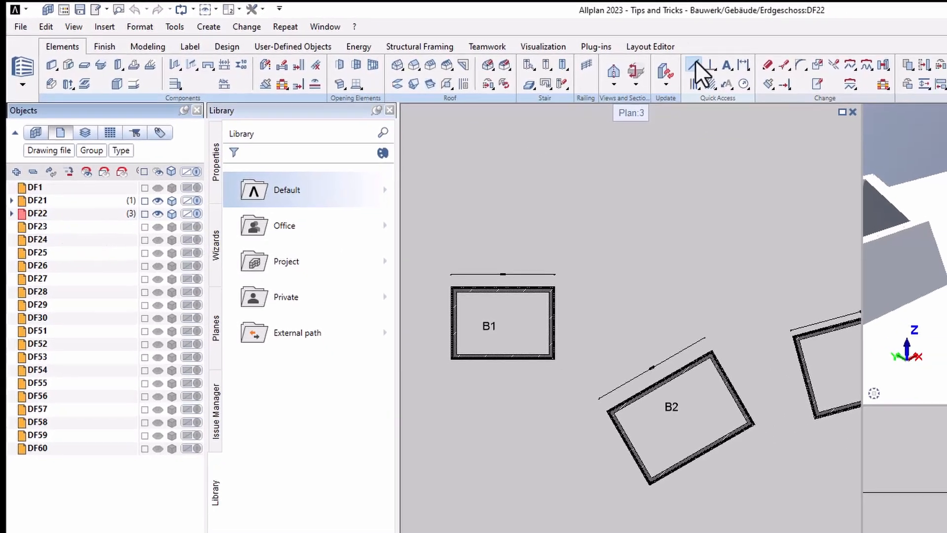
{"action": "left_click", "coordinate": [837, 74]}
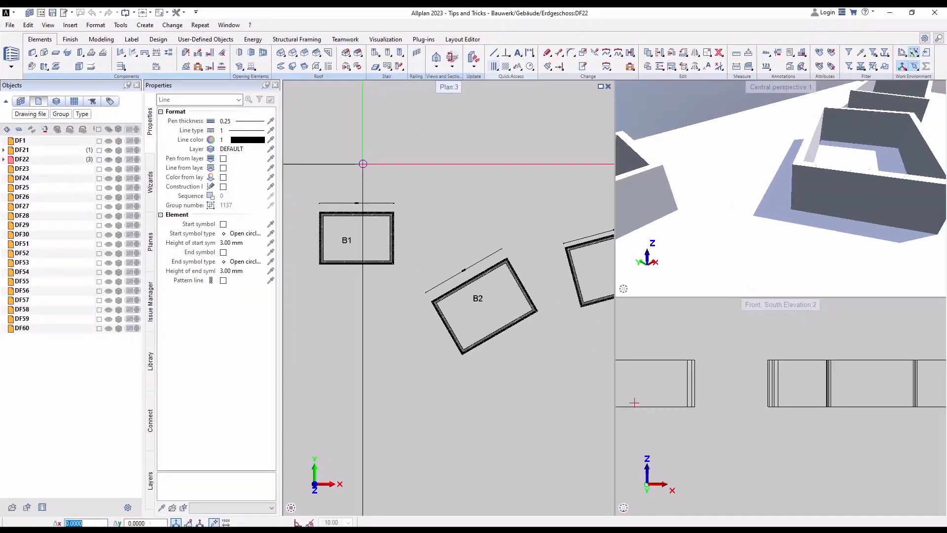
{"action": "left_click", "coordinate": [363, 164]}
{"action": "left_click", "coordinate": [488, 152]}
{"action": "key", "text": "Escape"}
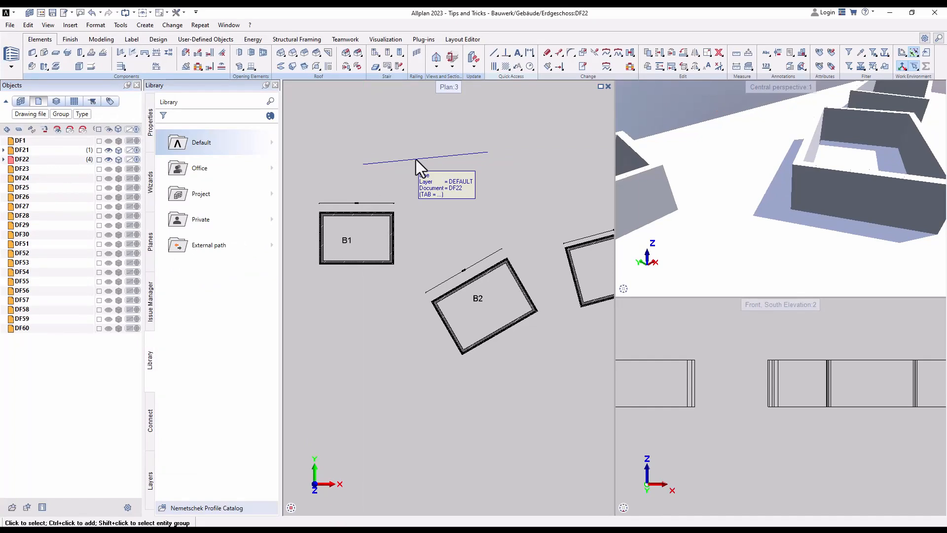
- Make DF21 the current drawing file and draw a horizontal line above room B2 in the plan
{"action": "left_click", "coordinate": [10, 152]}
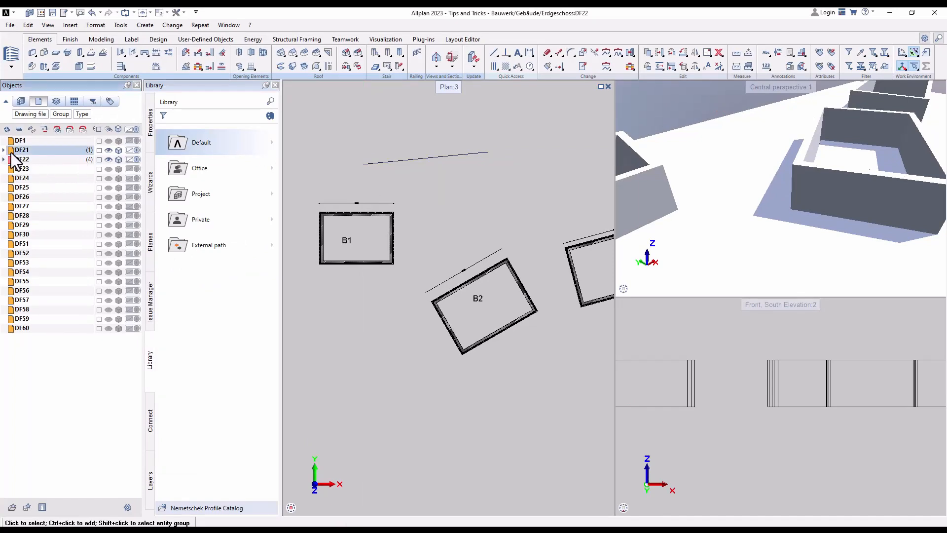
{"action": "left_click", "coordinate": [494, 53]}
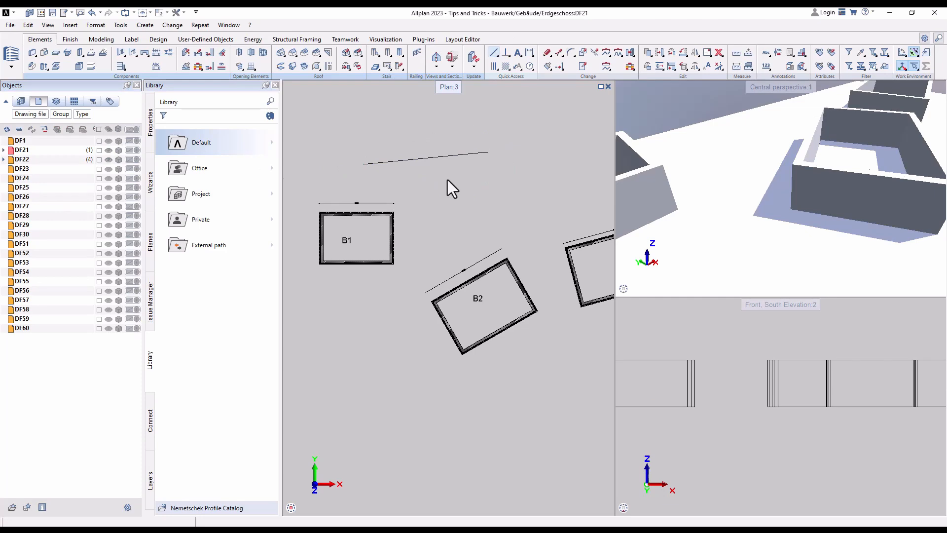
{"action": "left_click", "coordinate": [453, 174]}
{"action": "key", "text": "Escape"}
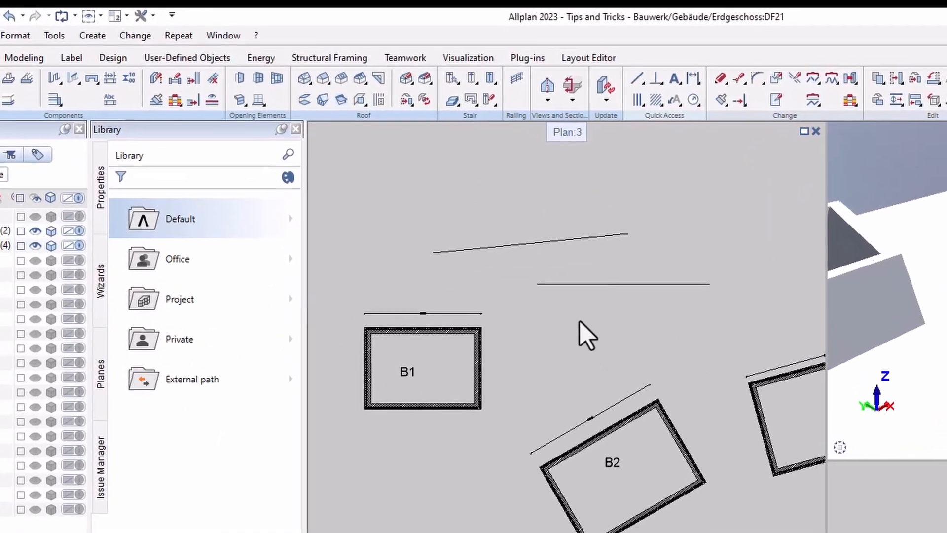
- Open the project's drawing file selection and make drawing file 12 under Gebäude the only active file
{"action": "double_click", "coordinate": [664, 222]}
{"action": "scroll", "coordinate": [334, 261], "scroll_direction": "down", "scroll_amount": 1}
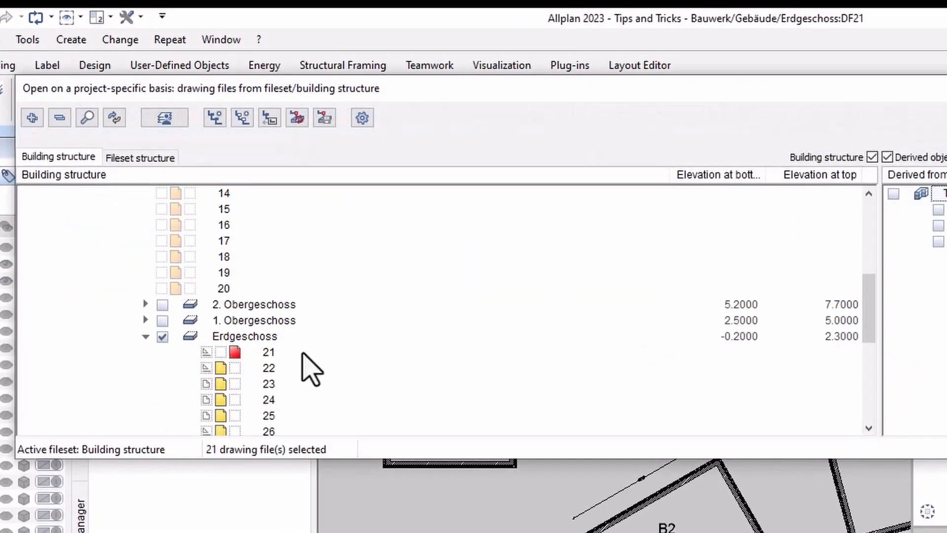
{"action": "scroll", "coordinate": [287, 414], "scroll_direction": "up", "scroll_amount": 2}
{"action": "scroll", "coordinate": [262, 306], "scroll_direction": "down", "scroll_amount": 2}
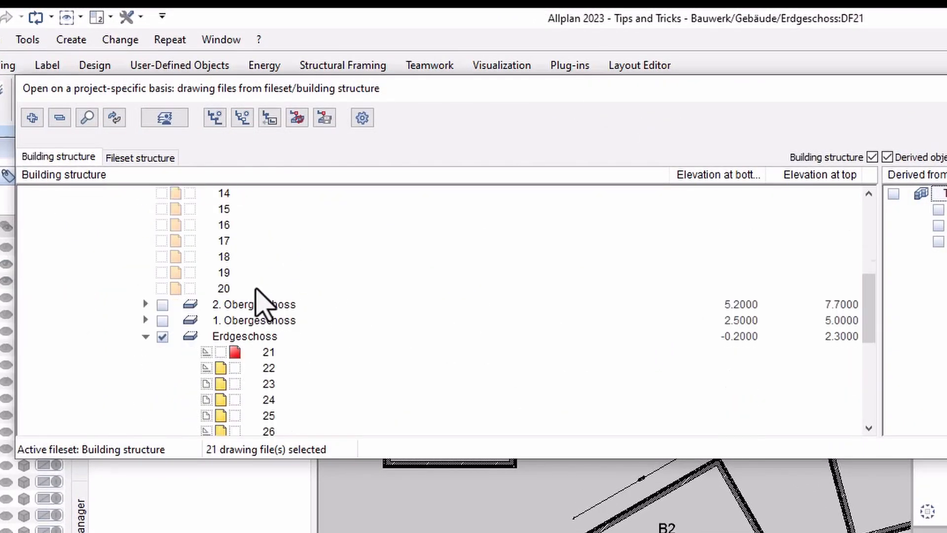
{"action": "scroll", "coordinate": [285, 412], "scroll_direction": "up", "scroll_amount": 2}
{"action": "double_click", "coordinate": [224, 256]}
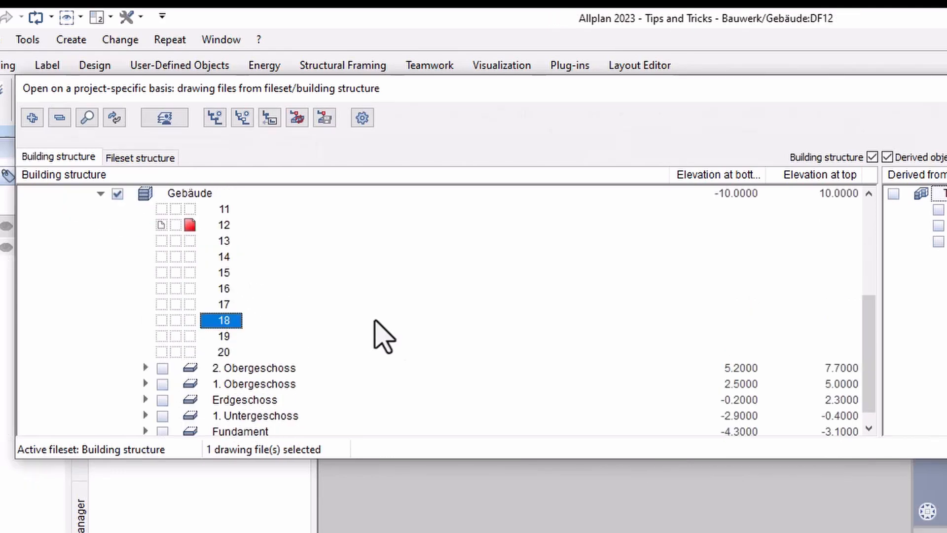
- Go to drawing file number 22 in the building structure and open it as the current file
{"action": "key", "text": "ctrl+g"}
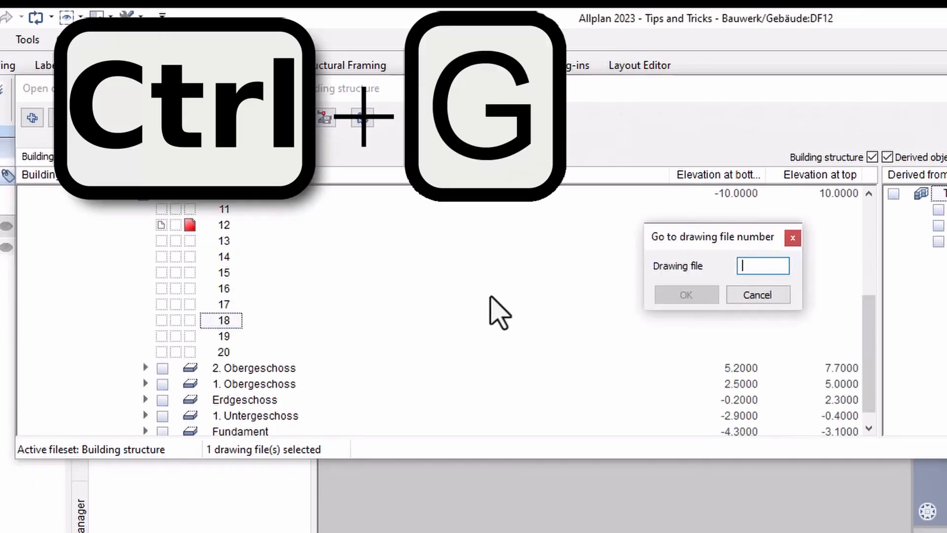
{"action": "type", "text": "22"}
{"action": "key", "text": "Return"}
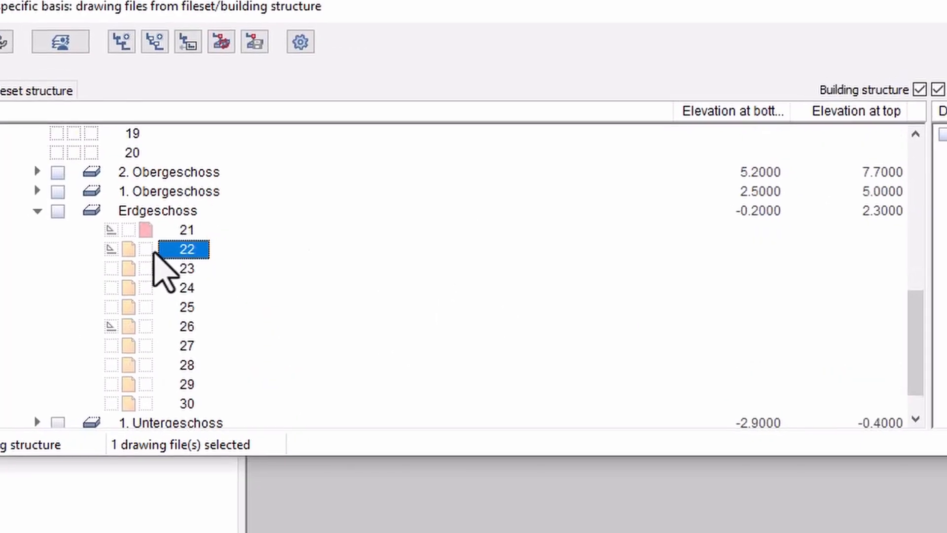
{"action": "double_click", "coordinate": [156, 251]}
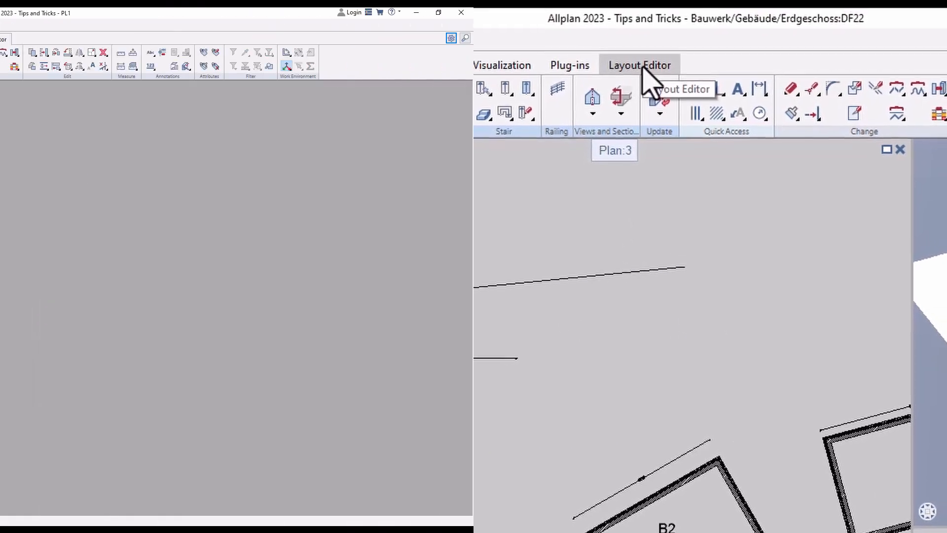
- Switch to the Layout Editor and expand All layouts in the project's layout selection
{"action": "left_click", "coordinate": [641, 58]}
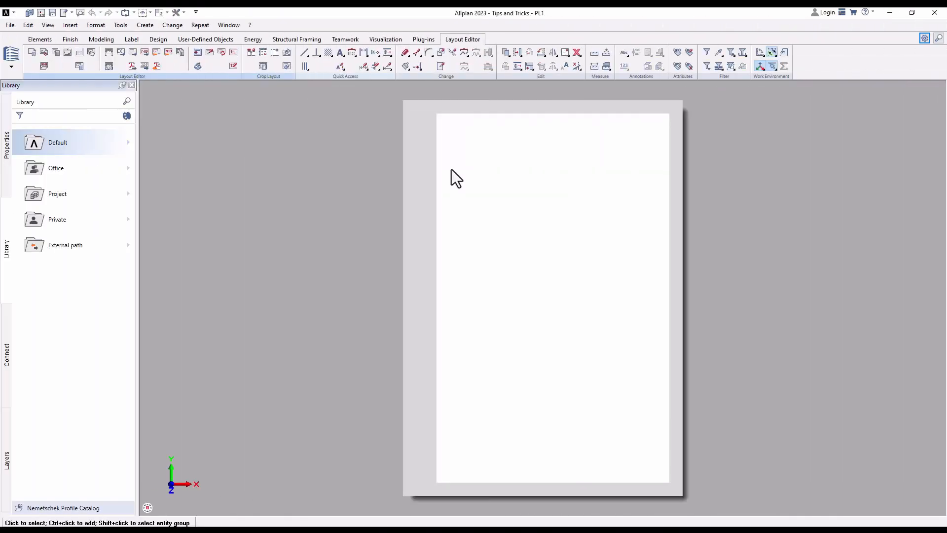
{"action": "double_click", "coordinate": [462, 142]}
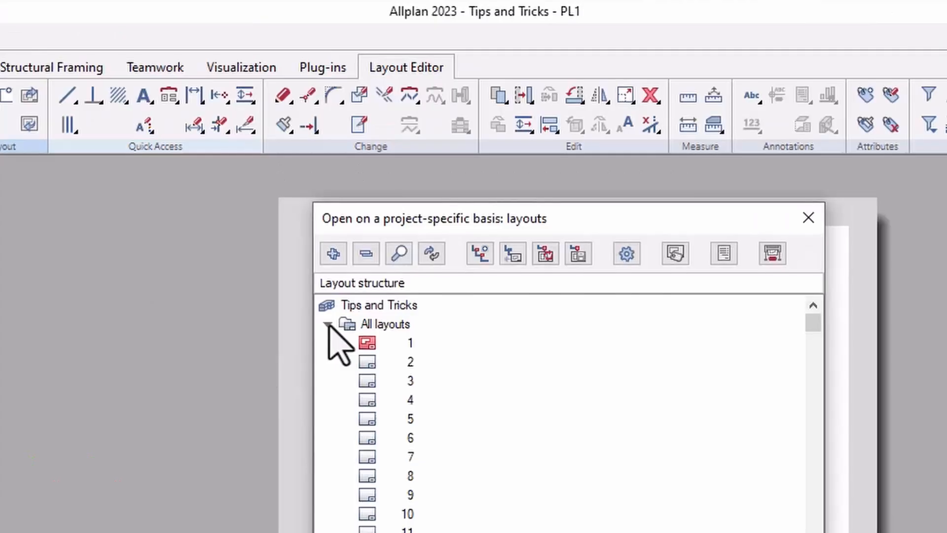
{"action": "left_click", "coordinate": [426, 158]}
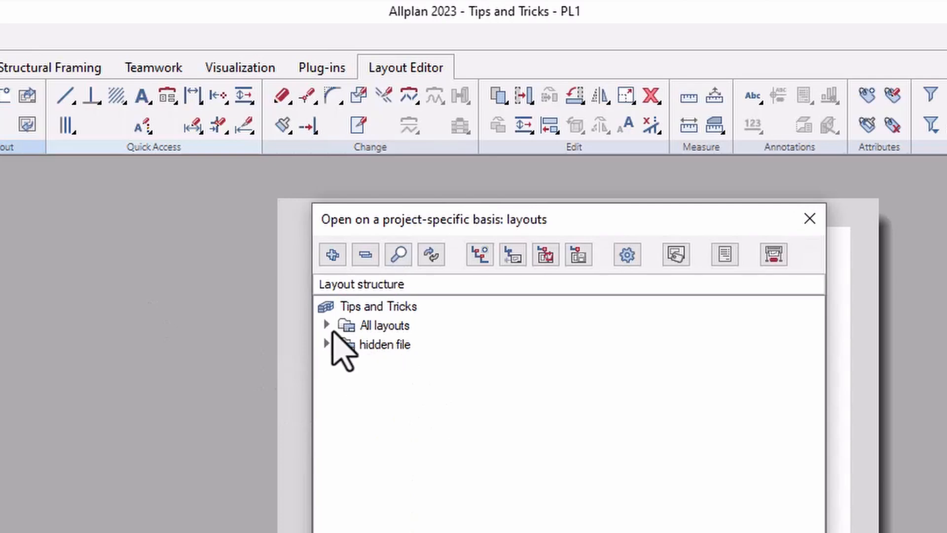
{"action": "left_click", "coordinate": [327, 326]}
{"action": "double_click", "coordinate": [414, 323]}
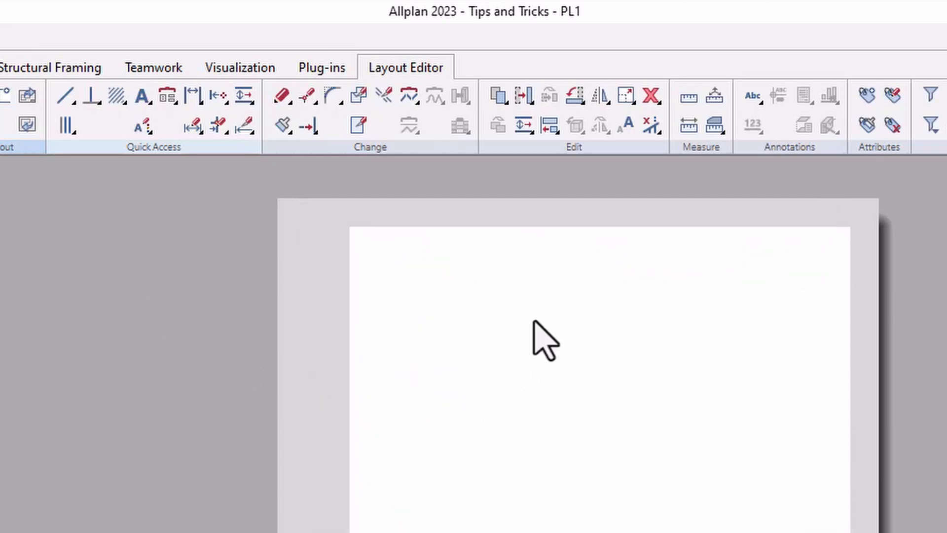
- Reopen the layout selection, go to layout number 300 and close the selection
{"action": "double_click", "coordinate": [511, 344]}
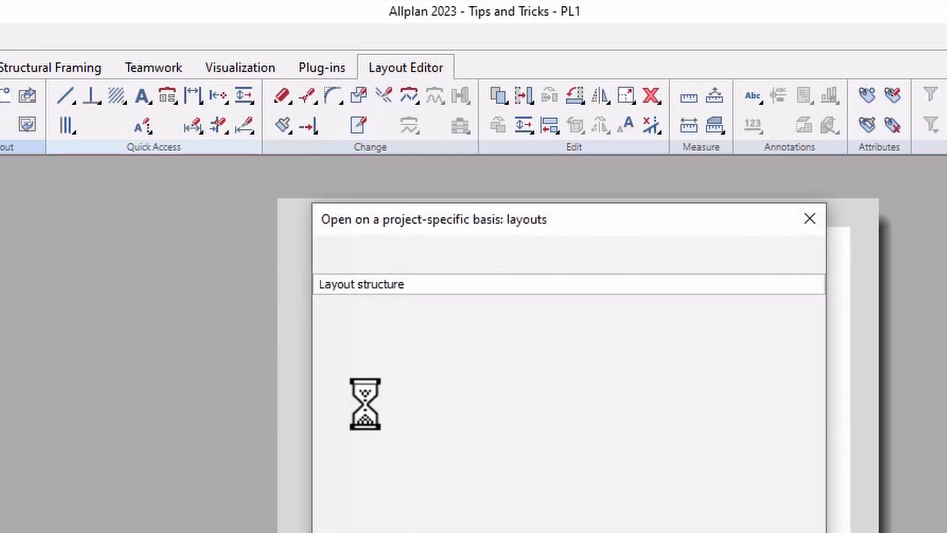
{"action": "left_click", "coordinate": [417, 385]}
{"action": "key", "text": "ctrl+g"}
{"action": "type", "text": "300"}
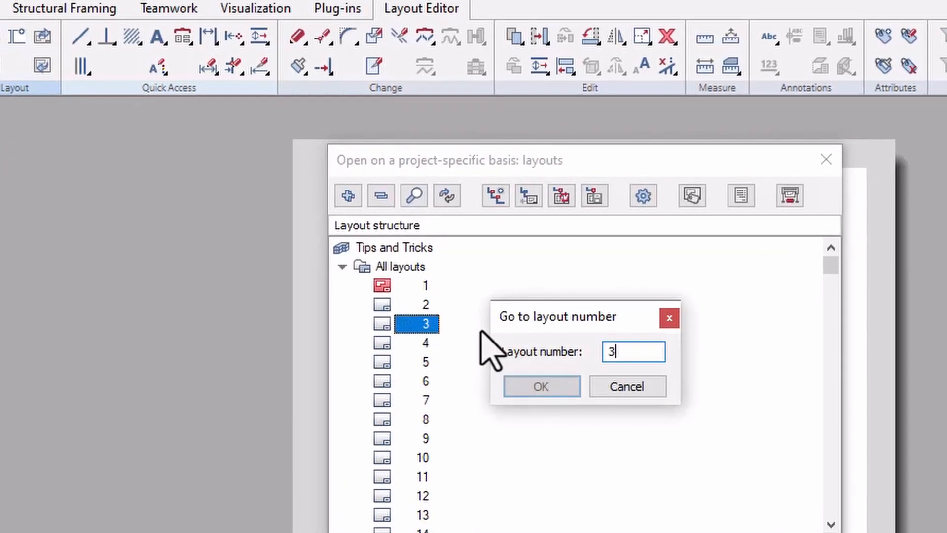
{"action": "key", "text": "Return"}
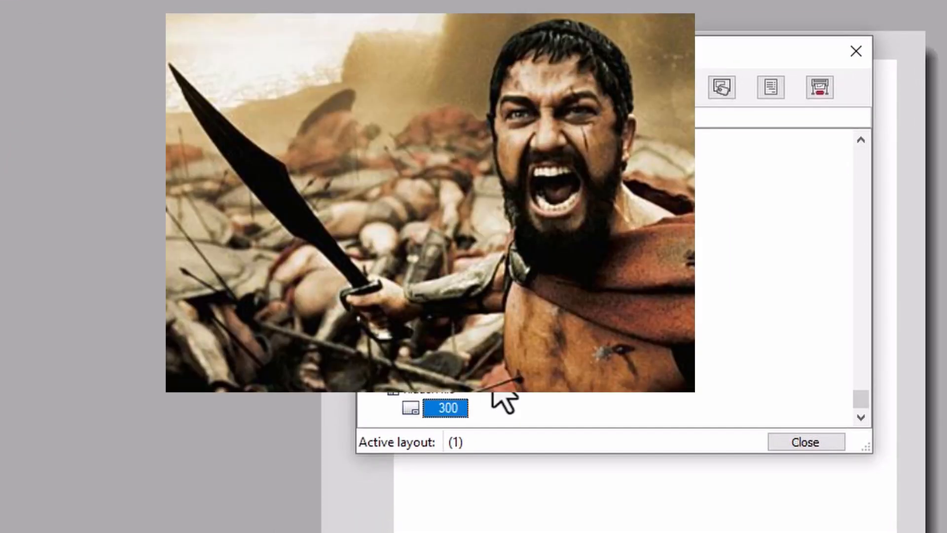
{"action": "left_click", "coordinate": [806, 443]}
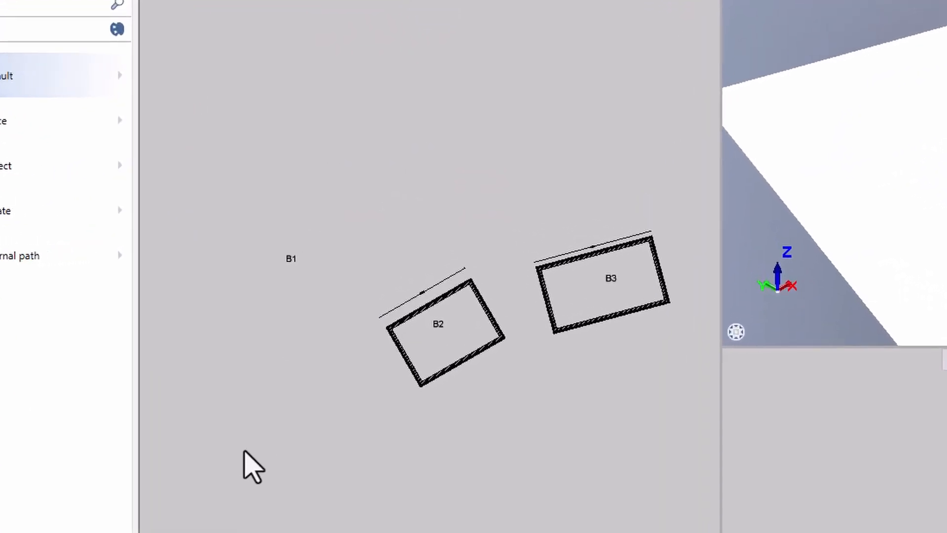
- Filter by element type Dimension Line and window-select around rooms B2 and B3
{"action": "right_click", "coordinate": [226, 470]}
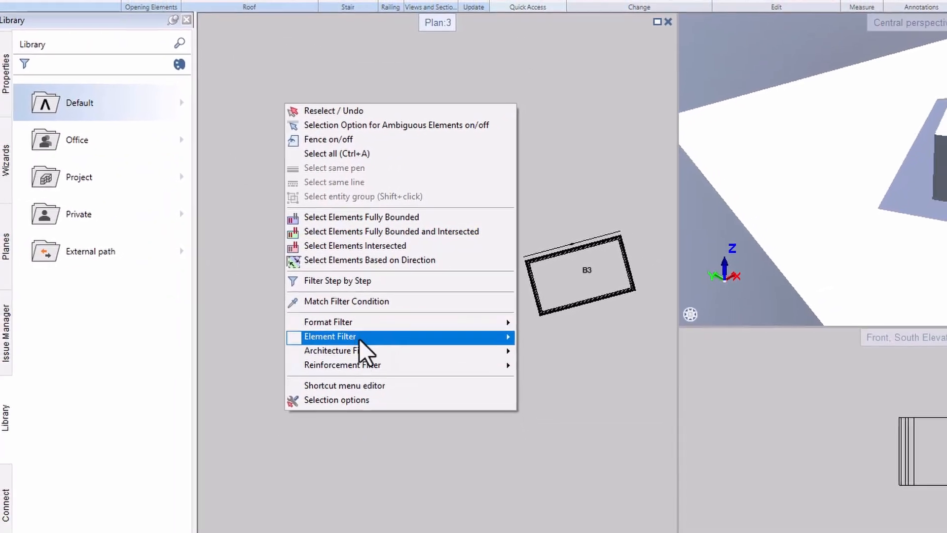
{"action": "mouse_move", "coordinate": [335, 355]}
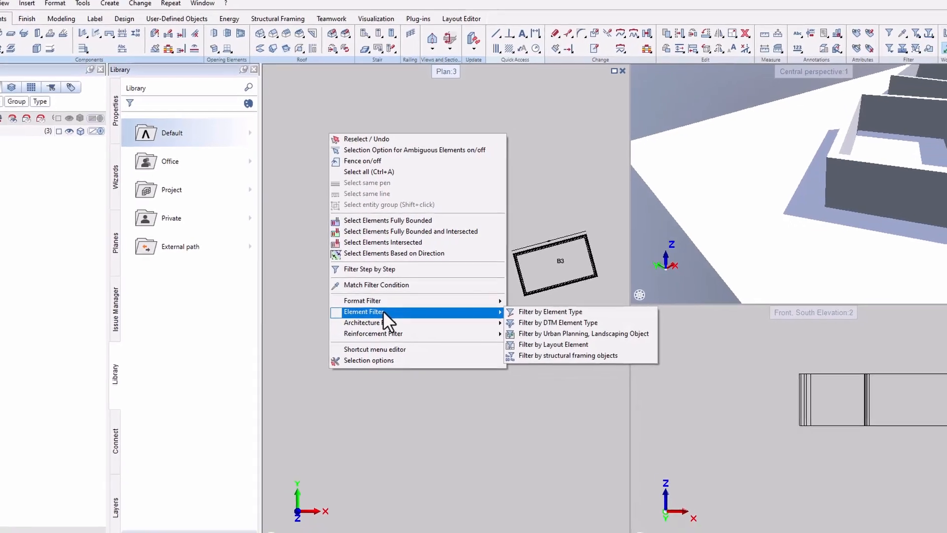
{"action": "left_click", "coordinate": [523, 306]}
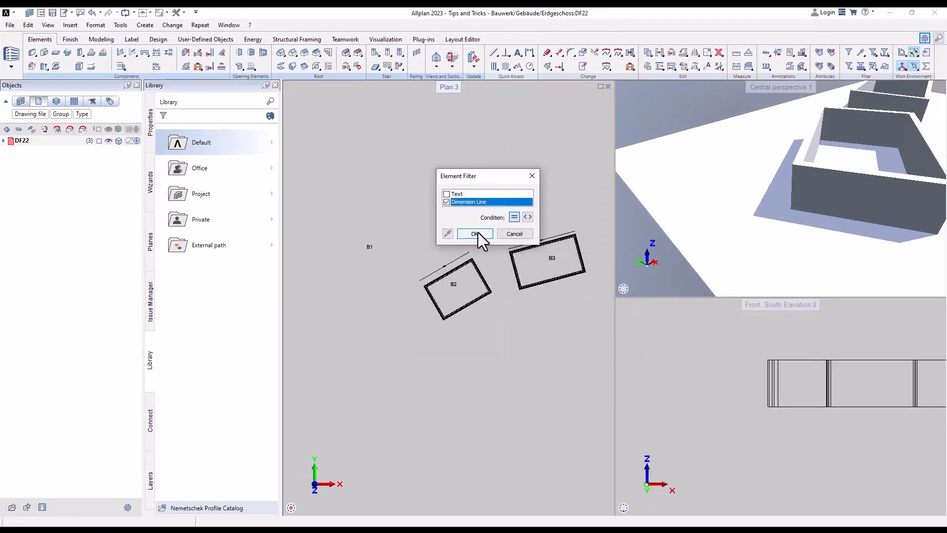
{"action": "left_click", "coordinate": [475, 233]}
{"action": "left_click_drag", "start_coordinate": [413, 189], "coordinate": [558, 320]}
{"action": "key", "text": "Escape"}
- Reapply the most recent =Dimension Line filter and window-select the area around the rooms in the plan
{"action": "left_click", "coordinate": [849, 70]}
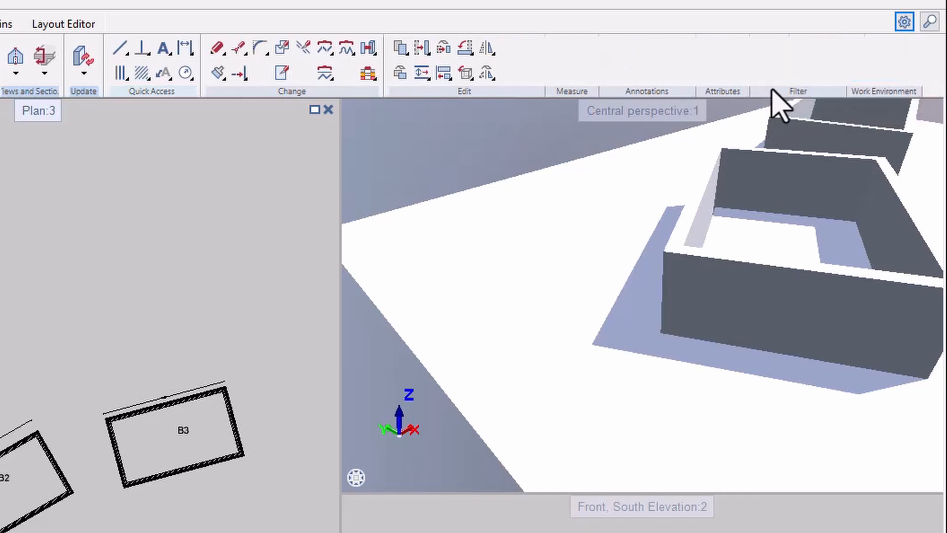
{"action": "left_click", "coordinate": [769, 76]}
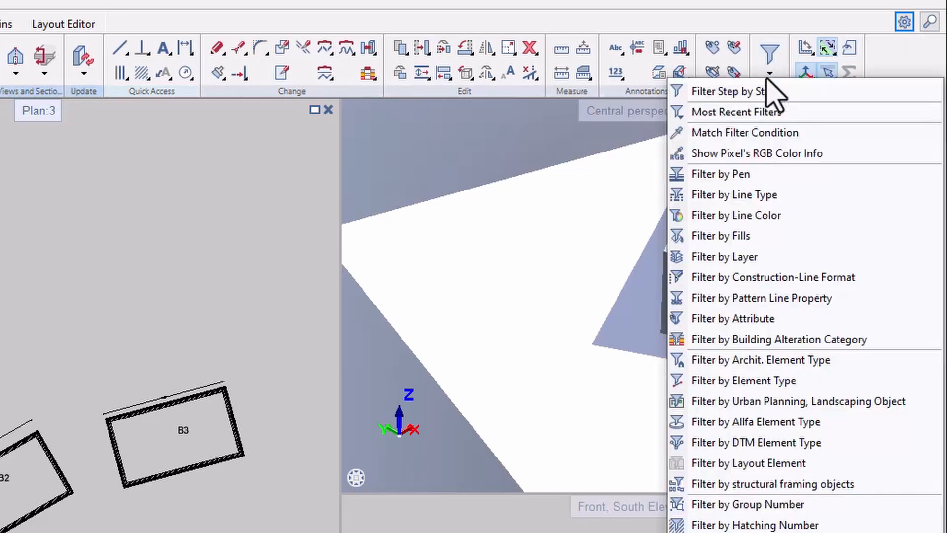
{"action": "left_click", "coordinate": [745, 113]}
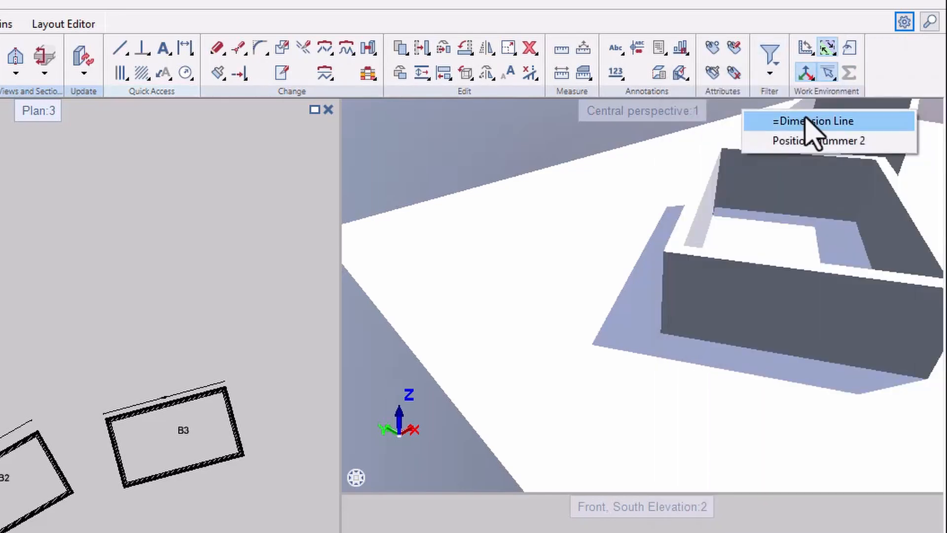
{"action": "left_click", "coordinate": [829, 121]}
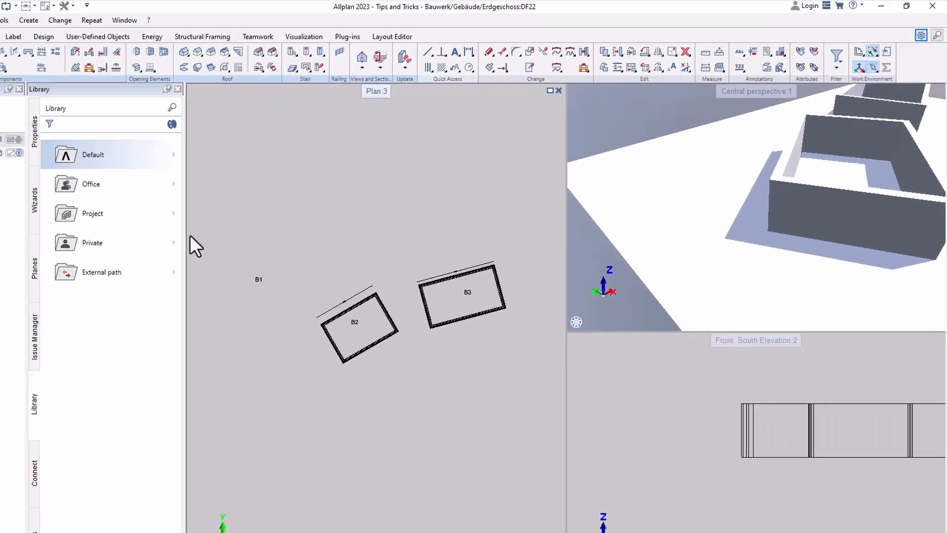
{"action": "left_click_drag", "start_coordinate": [243, 217], "coordinate": [539, 412]}
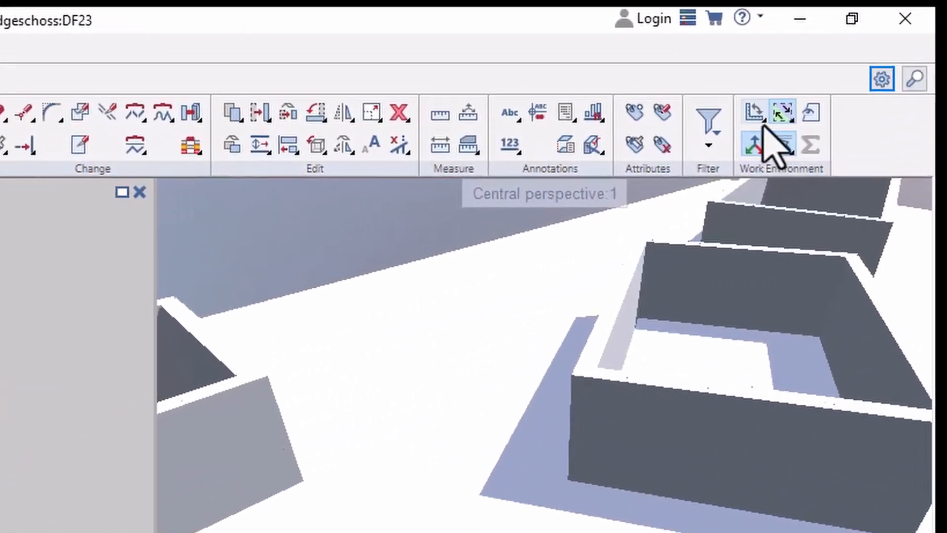
- Set the system angle along room B2 and try a line parallel to the room's upper wall
{"action": "left_click", "coordinate": [764, 123]}
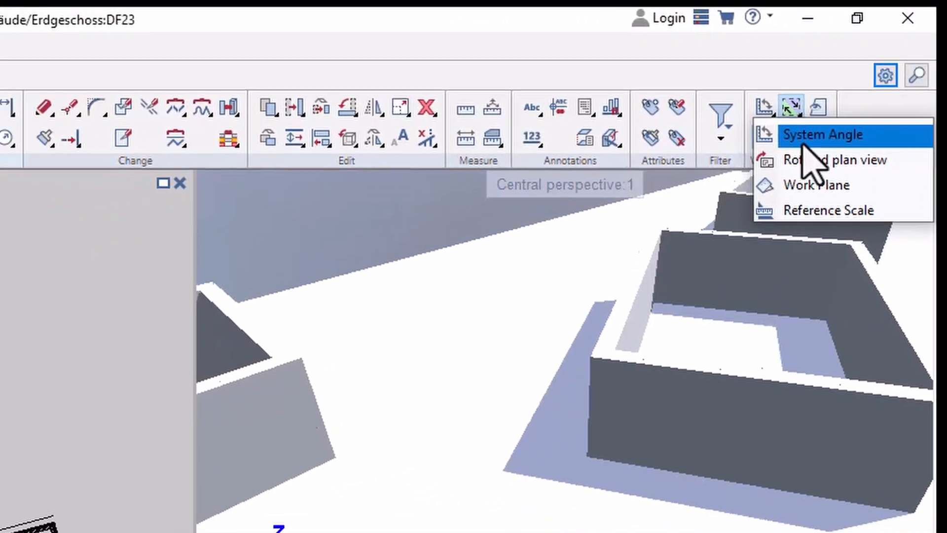
{"action": "left_click", "coordinate": [740, 190]}
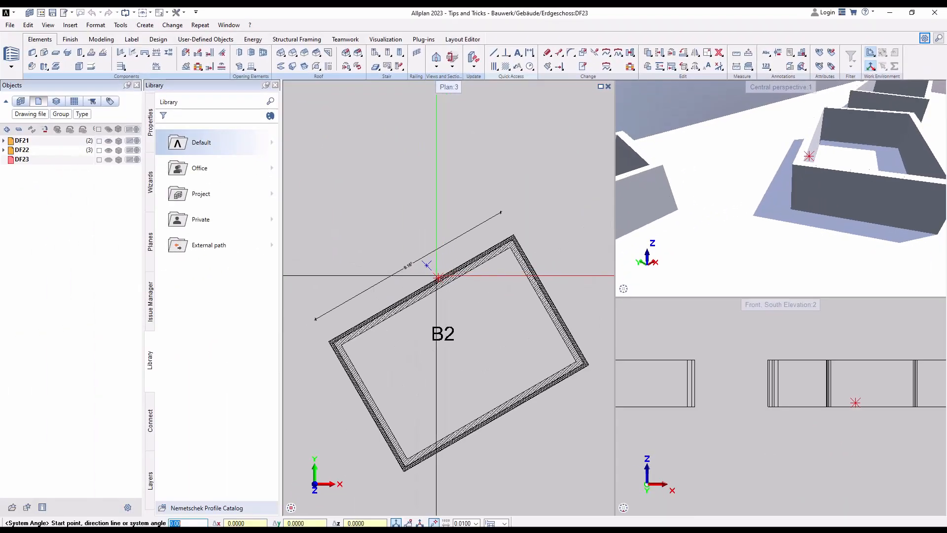
{"action": "left_click", "coordinate": [494, 54]}
{"action": "left_click", "coordinate": [309, 284]}
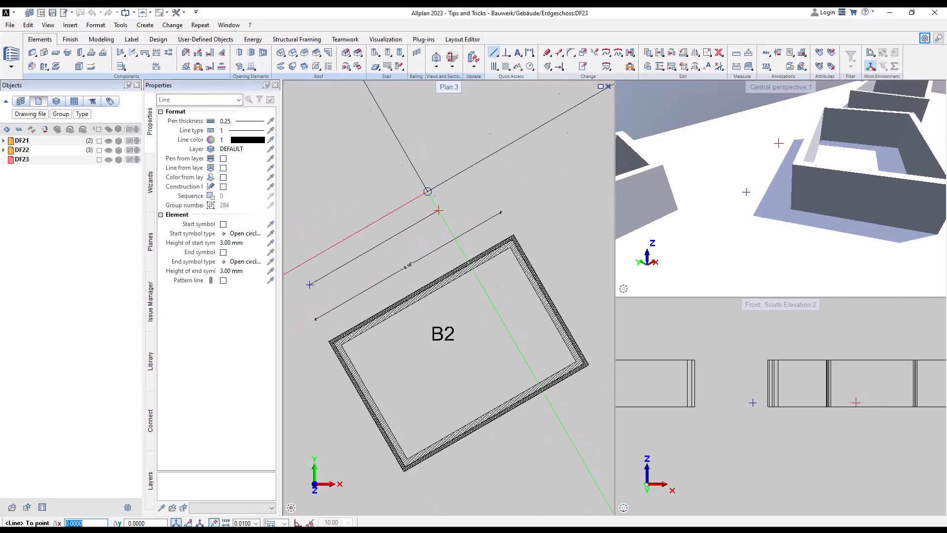
{"action": "scroll", "coordinate": [435, 183], "scroll_direction": "down", "scroll_amount": 3}
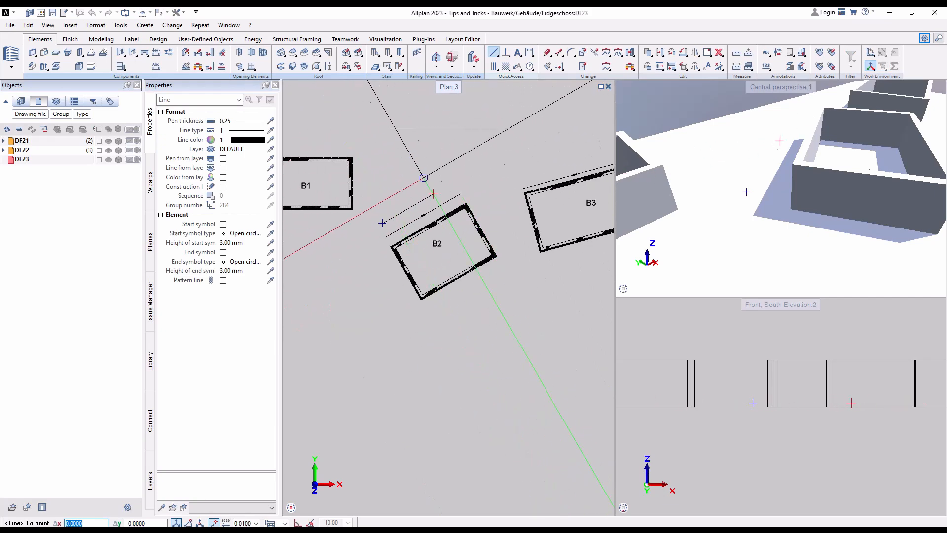
{"action": "key", "text": "Escape"}
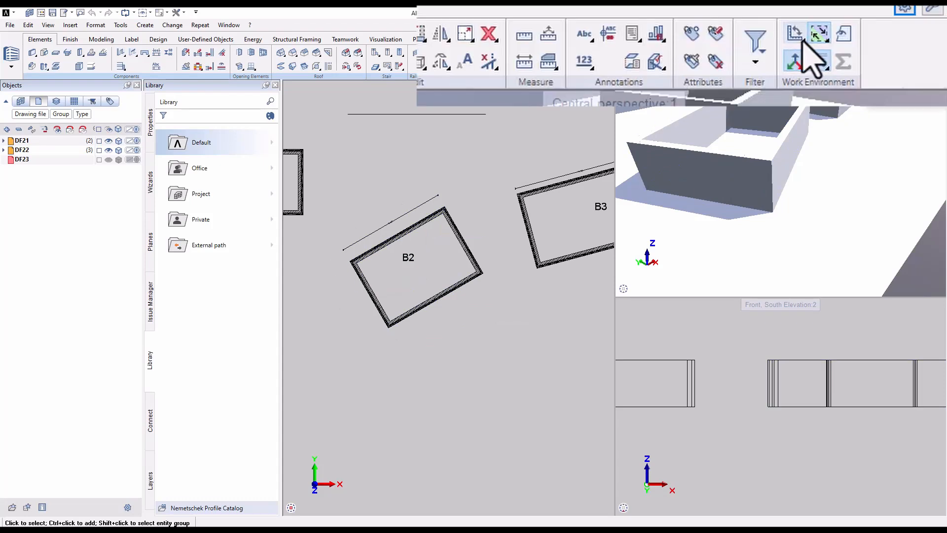
- Rotate the plan view to align with room B2's lower wall, using the wall's two outer corners as direction points
{"action": "left_click", "coordinate": [799, 43]}
{"action": "left_click", "coordinate": [809, 79]}
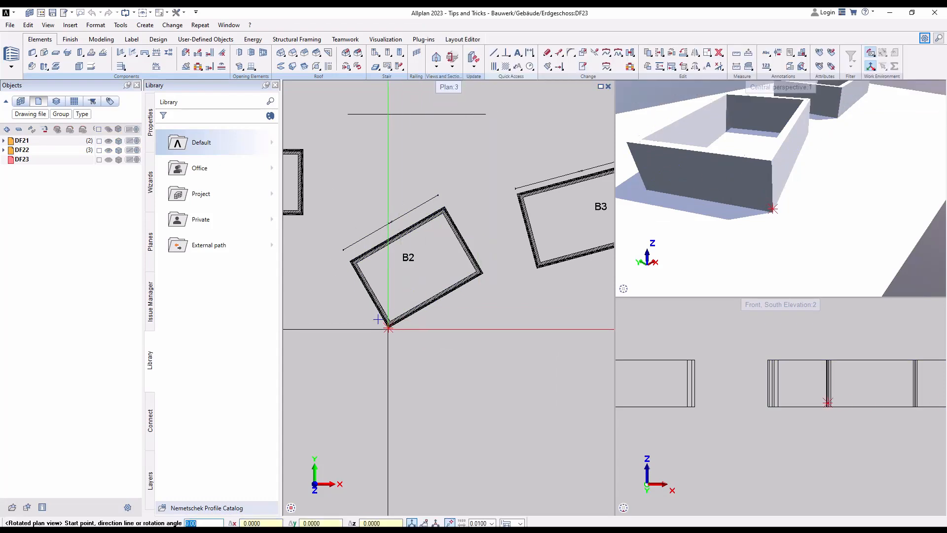
{"action": "left_click", "coordinate": [388, 328]}
{"action": "left_click", "coordinate": [482, 271]}
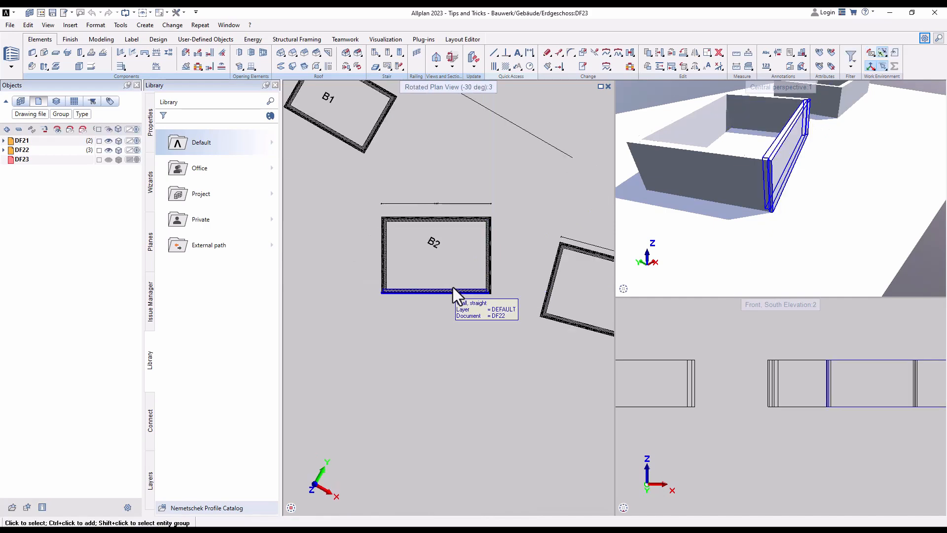
{"action": "scroll", "coordinate": [449, 231], "scroll_direction": "up", "scroll_amount": 3}
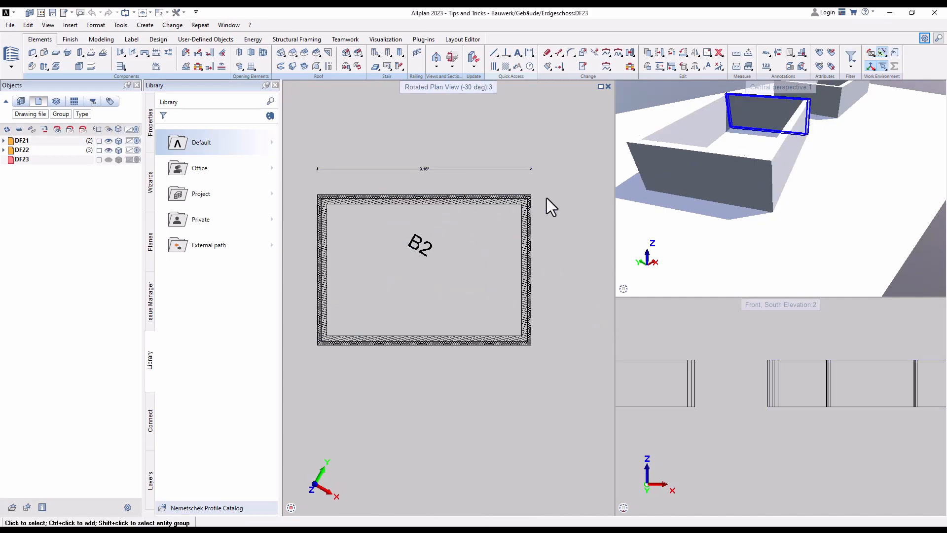
{"action": "scroll", "coordinate": [533, 202], "scroll_direction": "down", "scroll_amount": 2}
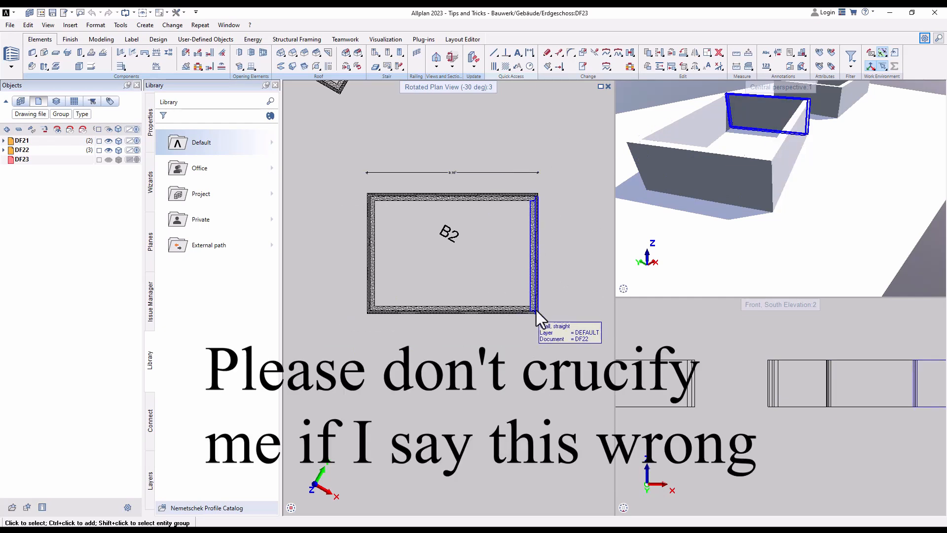
- Save the plan view aligned to room B2 as a new view named b2
{"action": "mouse_move", "coordinate": [460, 514]}
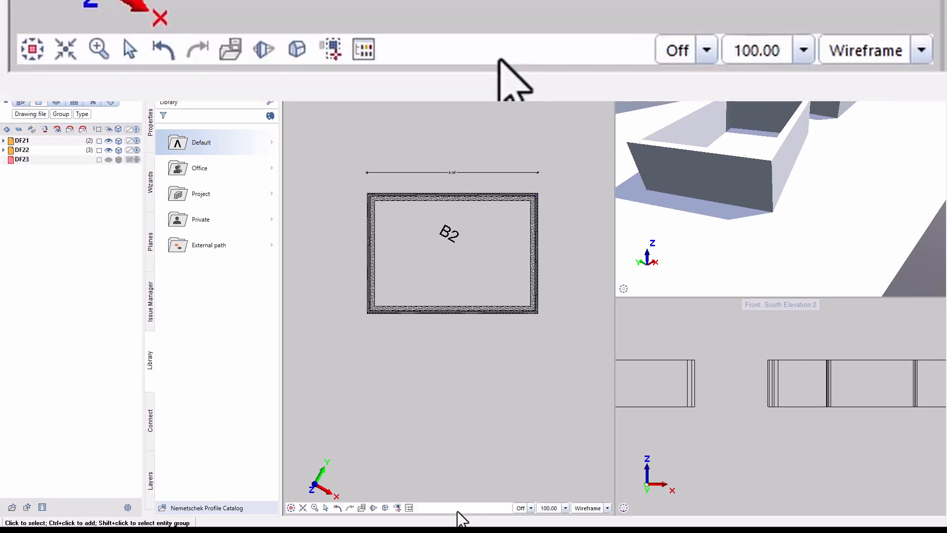
{"action": "left_click", "coordinate": [360, 513]}
{"action": "left_click", "coordinate": [518, 235]}
{"action": "type", "text": "b2"}
{"action": "left_click", "coordinate": [463, 285]}
{"action": "left_click", "coordinate": [523, 326]}
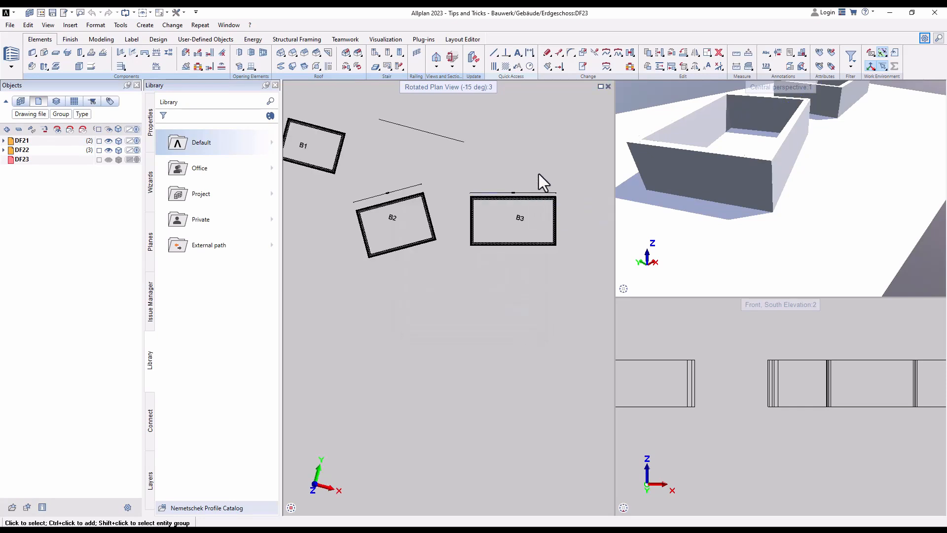
{"action": "middle_click_drag", "start_coordinate": [539, 174], "coordinate": [546, 218]}
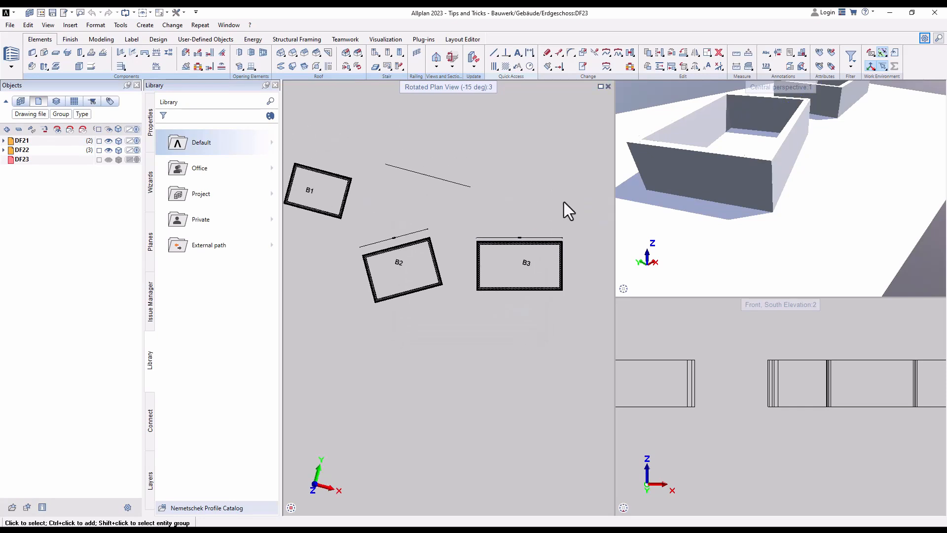
- Reset the rotated plan view to an angle of 0
{"action": "left_click", "coordinate": [870, 52]}
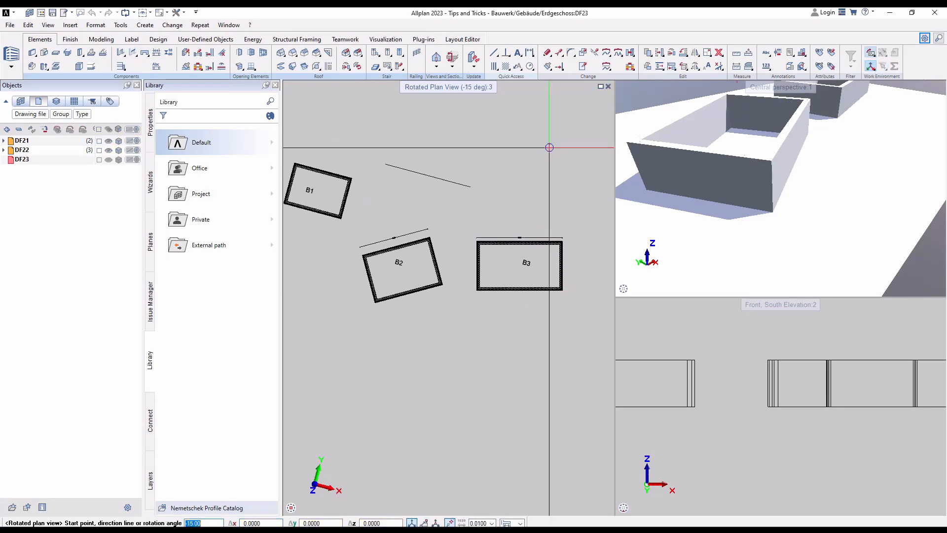
{"action": "type", "text": "0"}
{"action": "key", "text": "Return"}
{"action": "scroll", "coordinate": [434, 243], "scroll_direction": "up", "scroll_amount": 5}
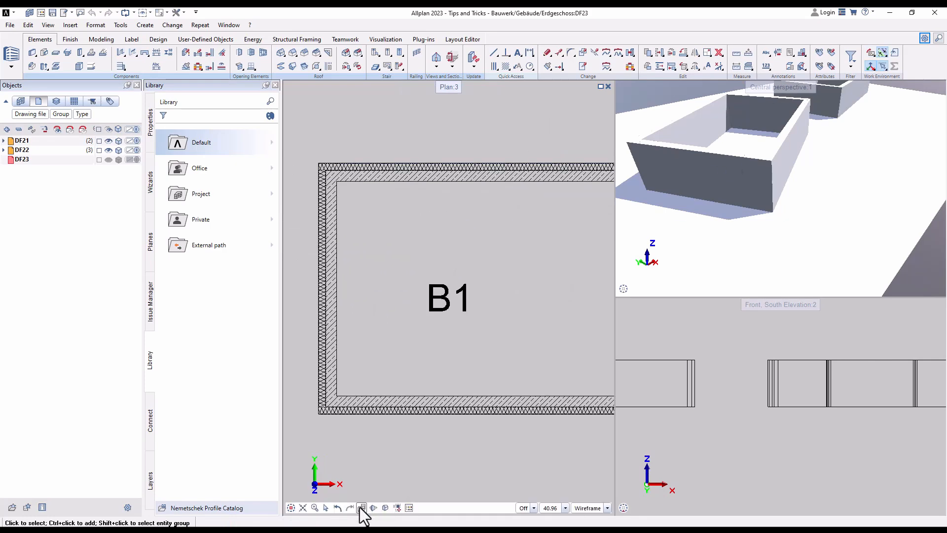
- Load the saved view b2 in the plan viewport, followed by the saved view b3
{"action": "left_click", "coordinate": [362, 507]}
{"action": "double_click", "coordinate": [90, 202]}
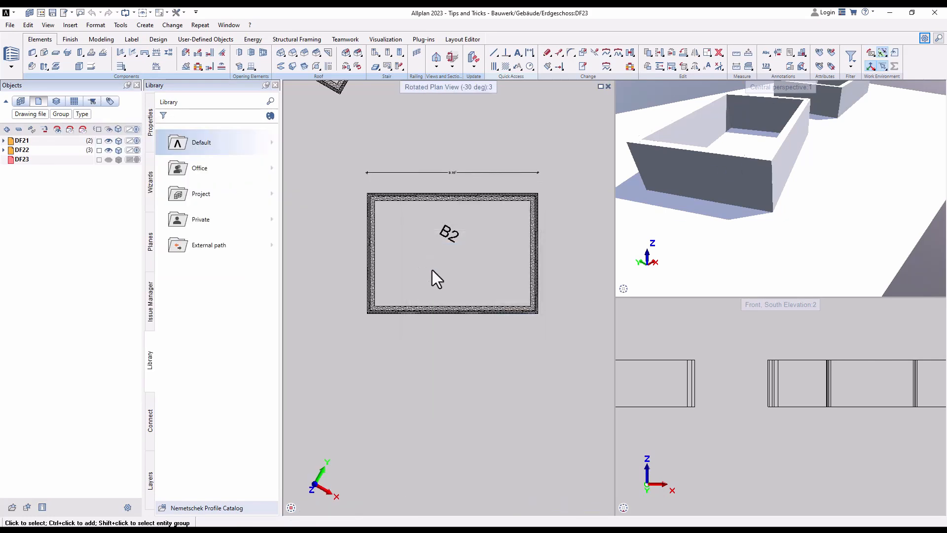
{"action": "scroll", "coordinate": [471, 206], "scroll_direction": "up", "scroll_amount": 2}
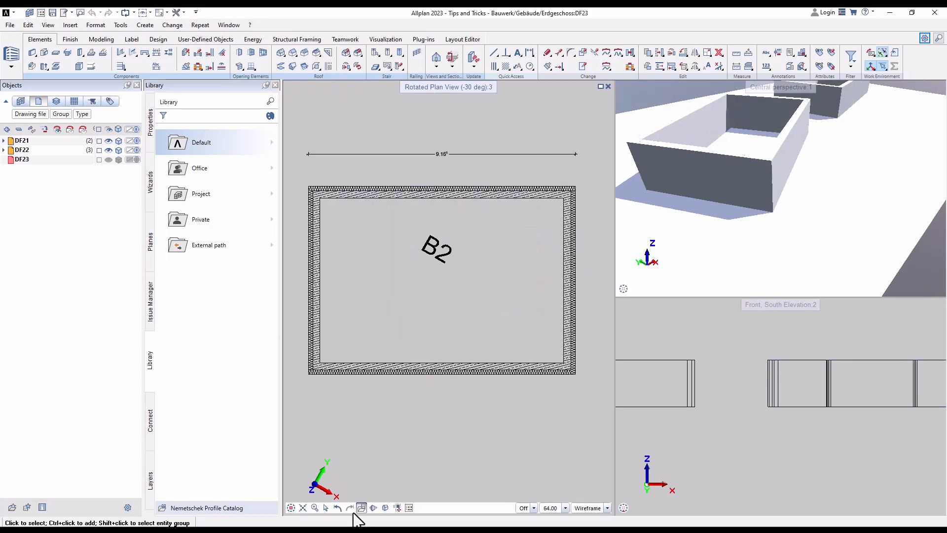
{"action": "left_click", "coordinate": [362, 508]}
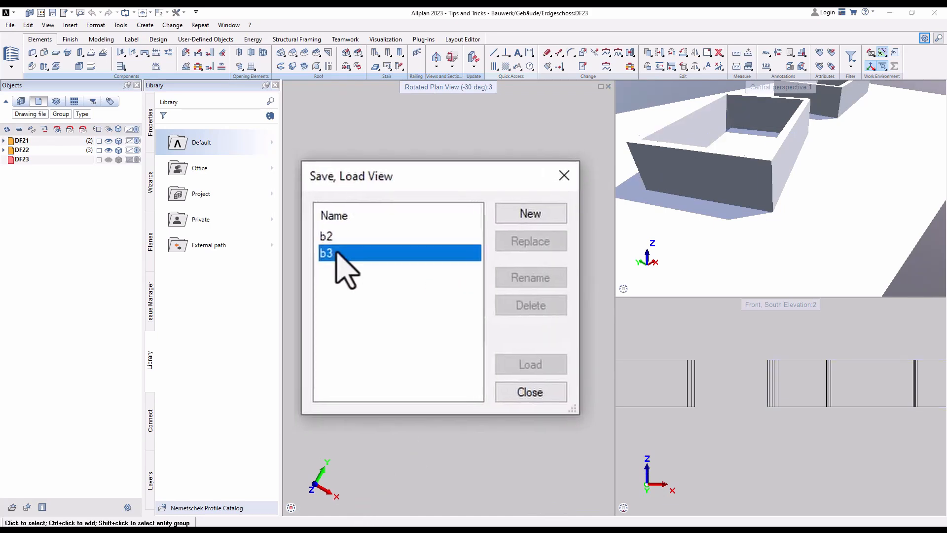
{"action": "double_click", "coordinate": [326, 253]}
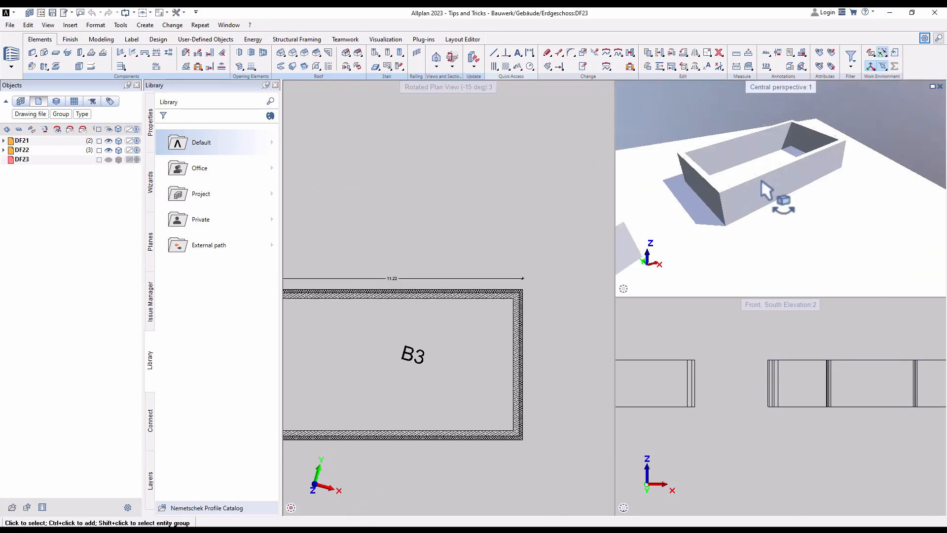
- Frame a single room close up in the perspective viewport and save it as a view named Animation
{"action": "left_click_drag", "start_coordinate": [763, 181], "coordinate": [795, 271]}
{"action": "scroll", "coordinate": [728, 201], "scroll_direction": "up", "scroll_amount": 1}
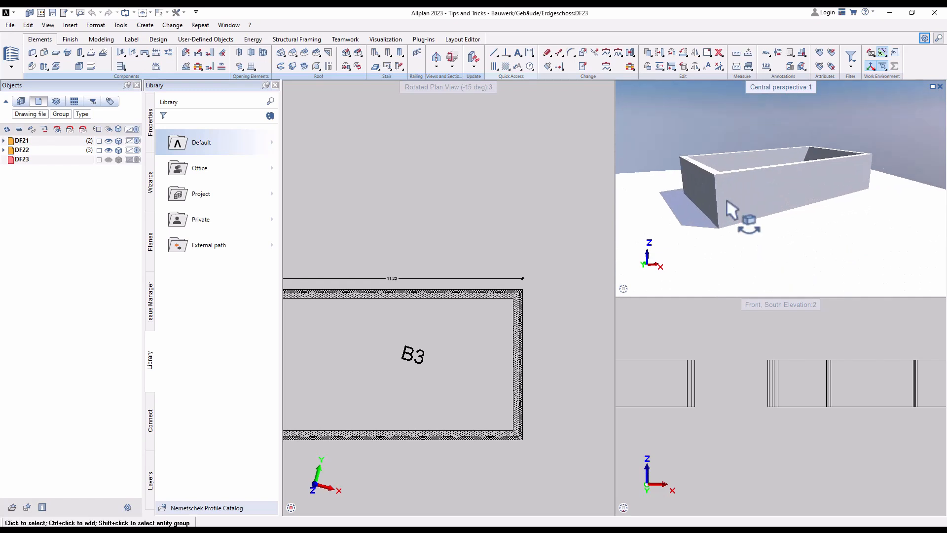
{"action": "scroll", "coordinate": [726, 203], "scroll_direction": "up", "scroll_amount": 2}
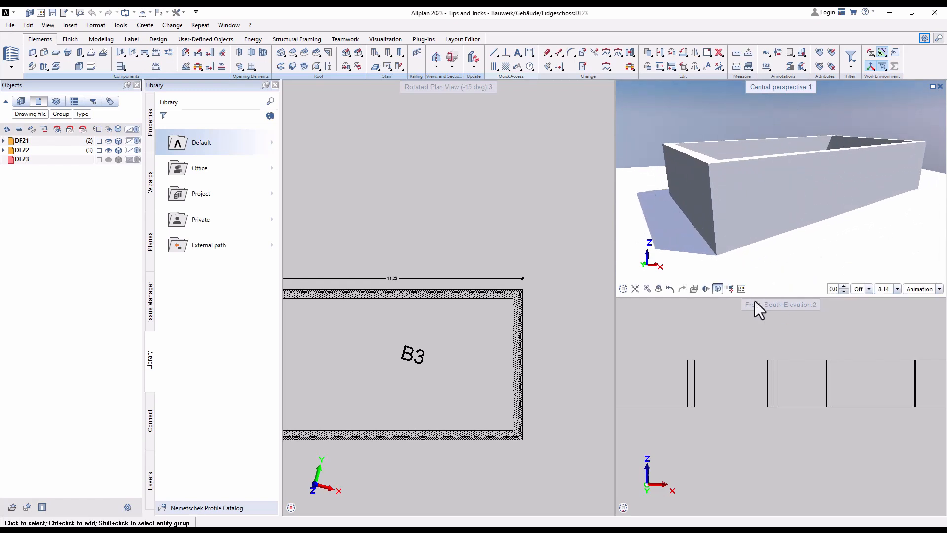
{"action": "left_click", "coordinate": [695, 289]}
{"action": "left_click", "coordinate": [543, 218]}
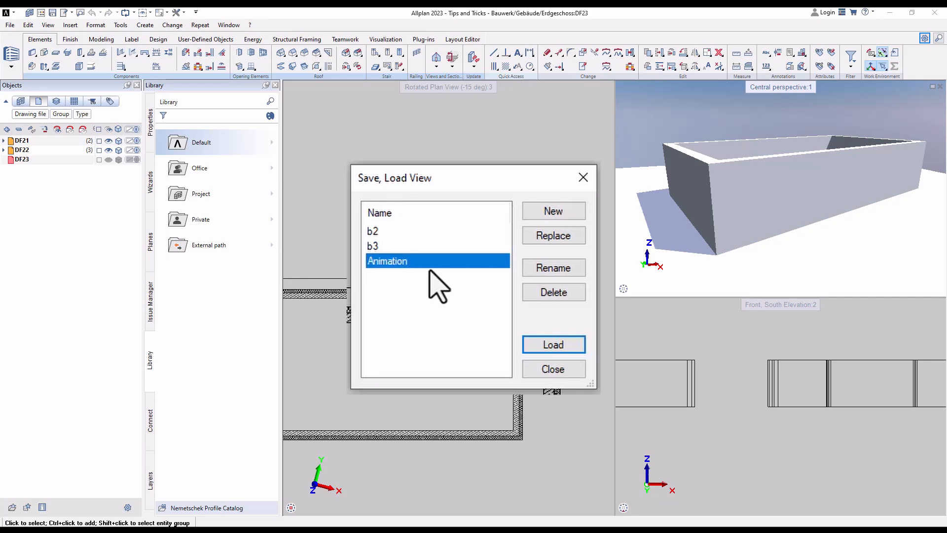
{"action": "left_click", "coordinate": [550, 370]}
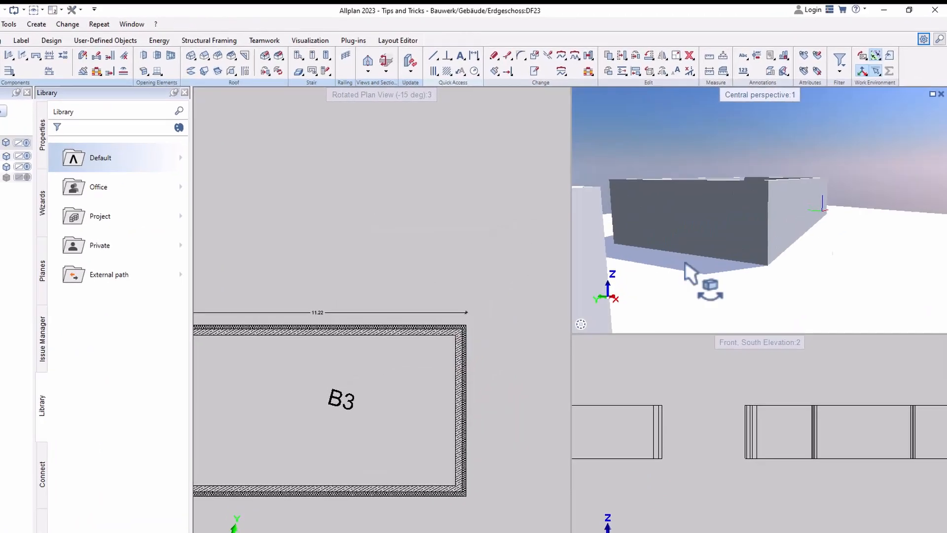
- Turn the perspective viewport away from the room and restore the saved view Animation
{"action": "left_click_drag", "start_coordinate": [684, 262], "coordinate": [690, 215]}
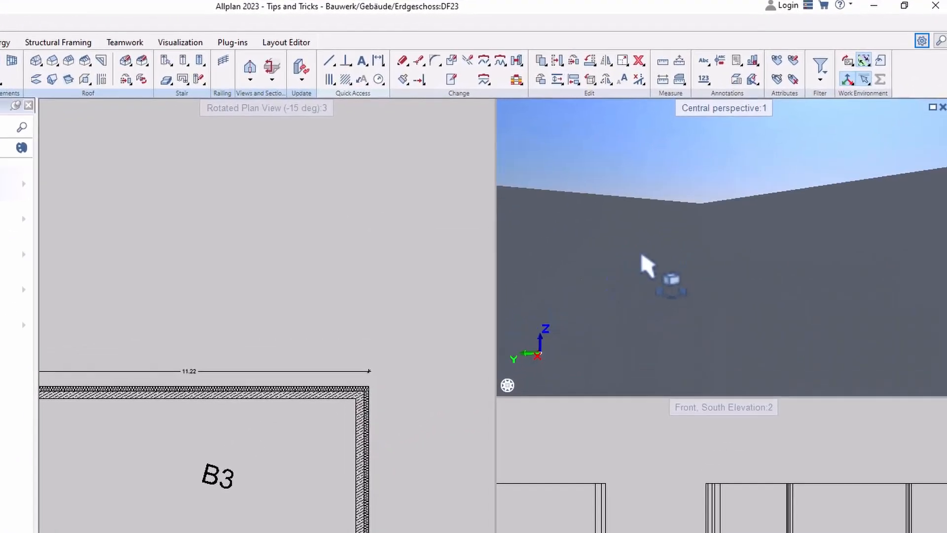
{"action": "mouse_move", "coordinate": [587, 326]}
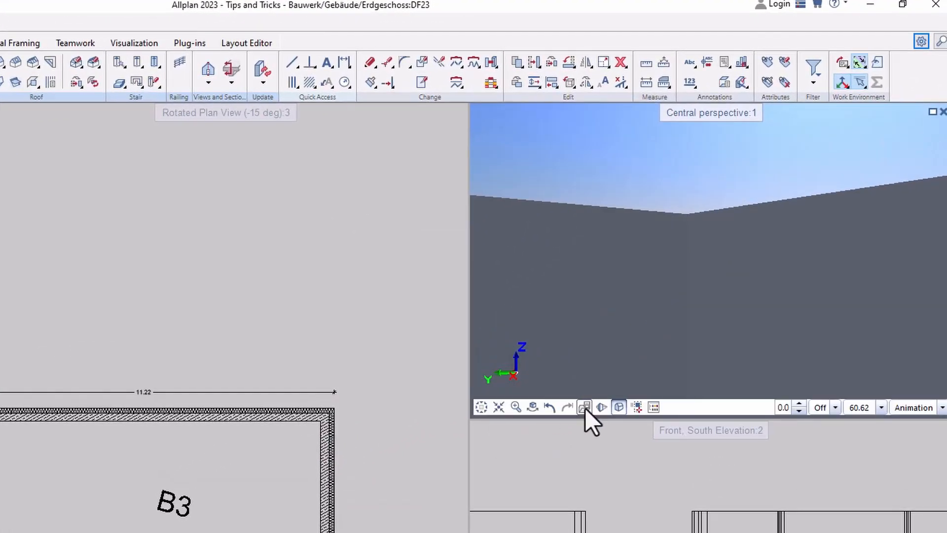
{"action": "left_click", "coordinate": [585, 408]}
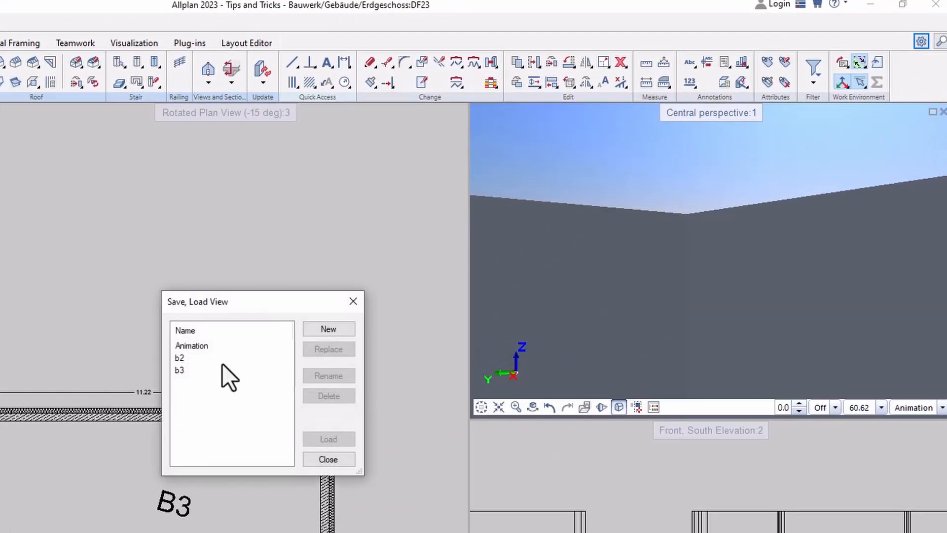
{"action": "double_click", "coordinate": [184, 349]}
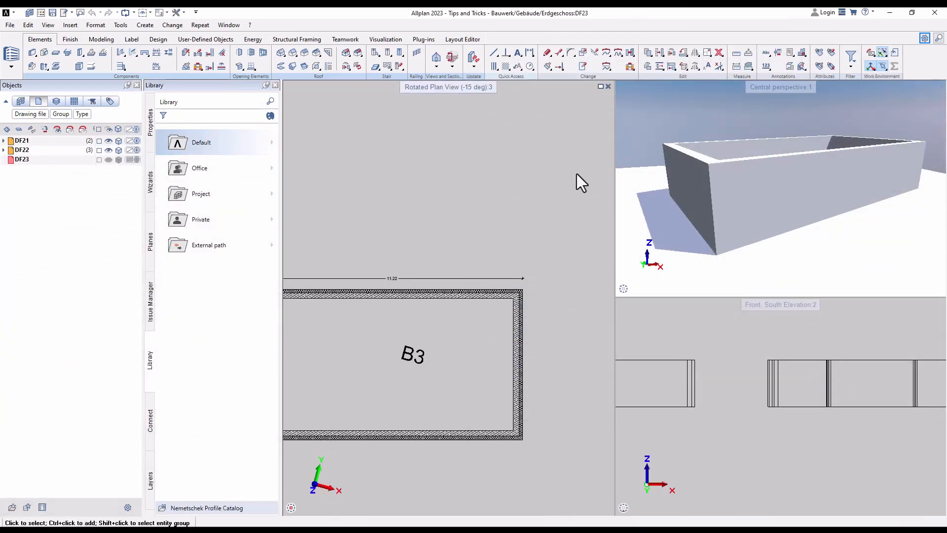
- Start Generate Section with the clipping path height taken from elements and draw the path across room B3 near its left wall, facing right
{"action": "scroll", "coordinate": [576, 174], "scroll_direction": "down", "scroll_amount": 3}
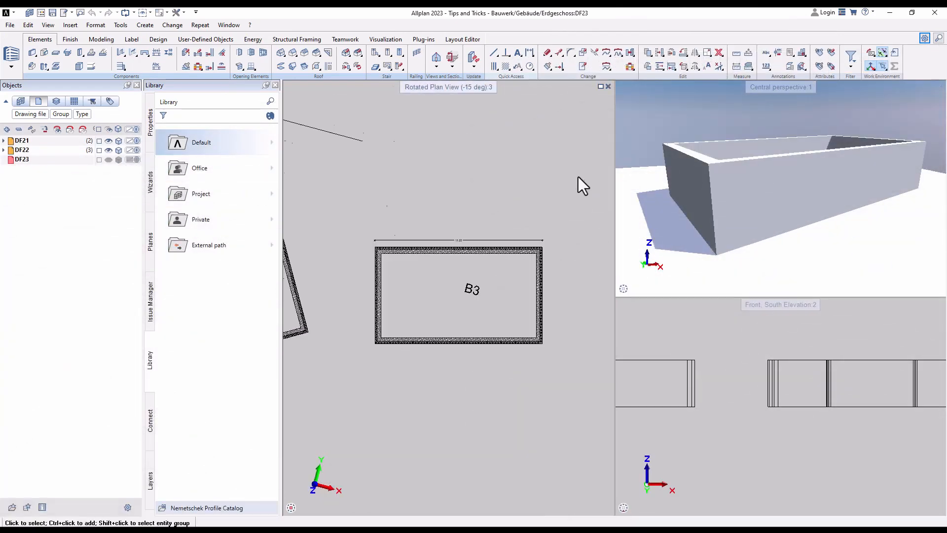
{"action": "left_click", "coordinate": [436, 67]}
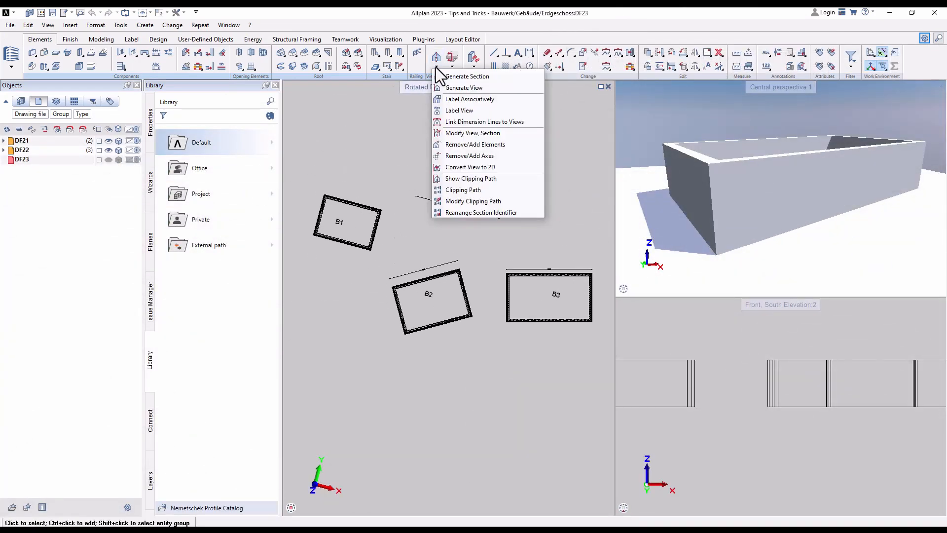
{"action": "left_click", "coordinate": [463, 80]}
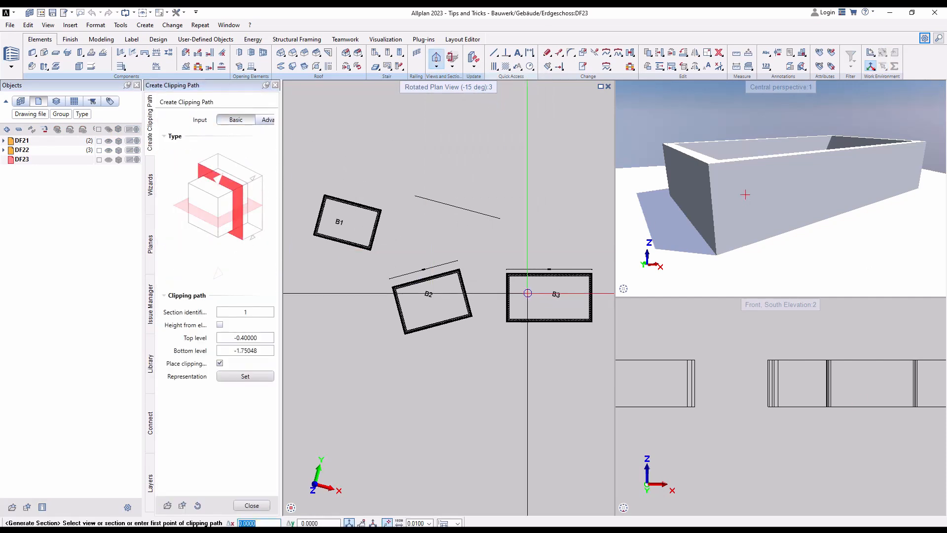
{"action": "scroll", "coordinate": [526, 296], "scroll_direction": "up", "scroll_amount": 2}
{"action": "left_click", "coordinate": [219, 326]}
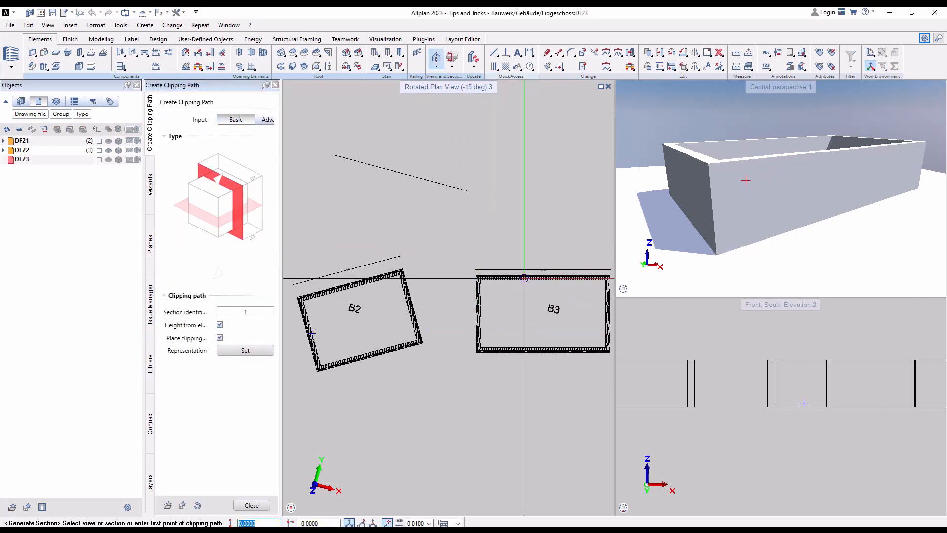
{"action": "scroll", "coordinate": [519, 274], "scroll_direction": "up", "scroll_amount": 2}
{"action": "left_click", "coordinate": [485, 238]}
{"action": "left_click", "coordinate": [485, 444]}
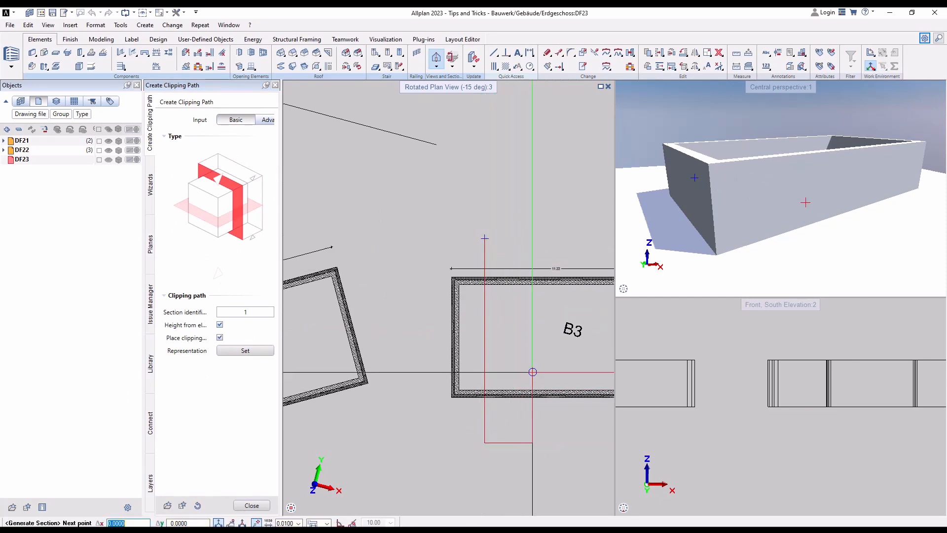
{"action": "left_click", "coordinate": [523, 421]}
- Place the generated section above and to the right of room B3 and finish the command
{"action": "scroll", "coordinate": [429, 267], "scroll_direction": "down", "scroll_amount": 5}
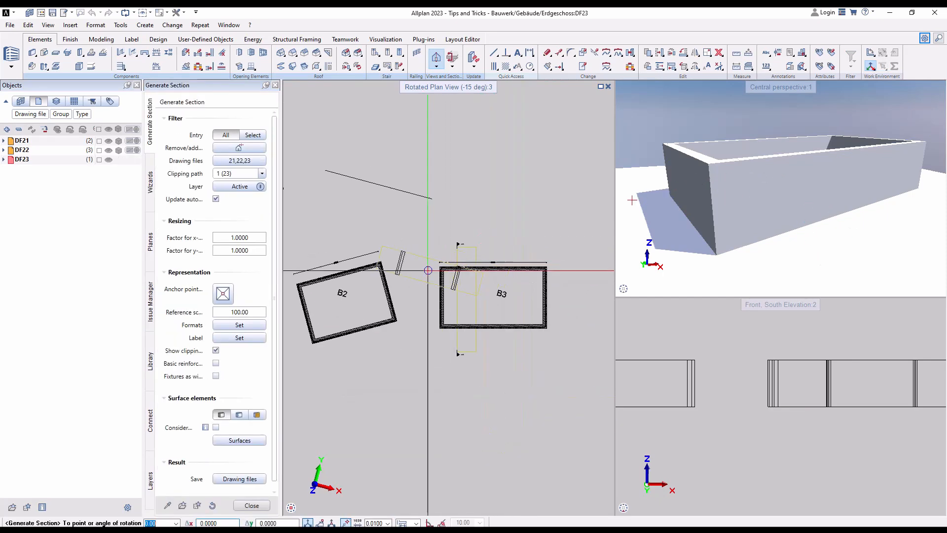
{"action": "left_click", "coordinate": [551, 245]}
{"action": "key", "text": "Escape"}
{"action": "key", "text": "Escape"}
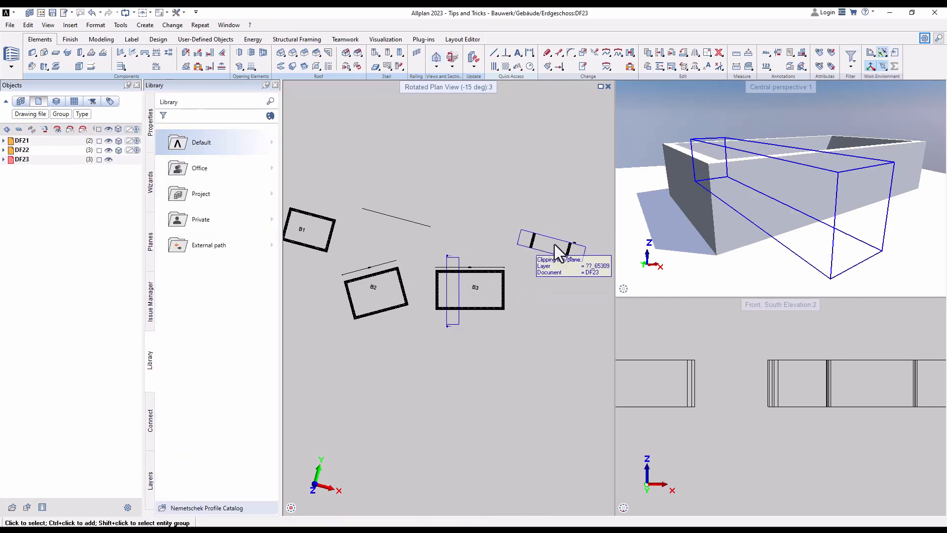
- Activate section 1 in the perspective viewport to show only the clipped part of the model in 3D
{"action": "left_click", "coordinate": [868, 289]}
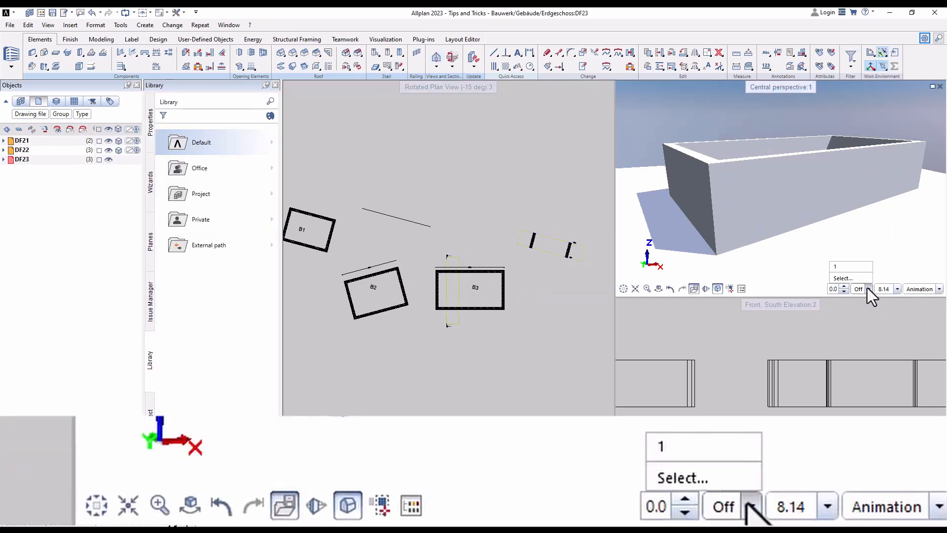
{"action": "left_click", "coordinate": [844, 279]}
{"action": "left_click_drag", "start_coordinate": [809, 200], "coordinate": [685, 196]}
- Draw a wall inside room B3, running from its left wall through the clipping area and ending just before the room label
{"action": "scroll", "coordinate": [456, 272], "scroll_direction": "up", "scroll_amount": 5}
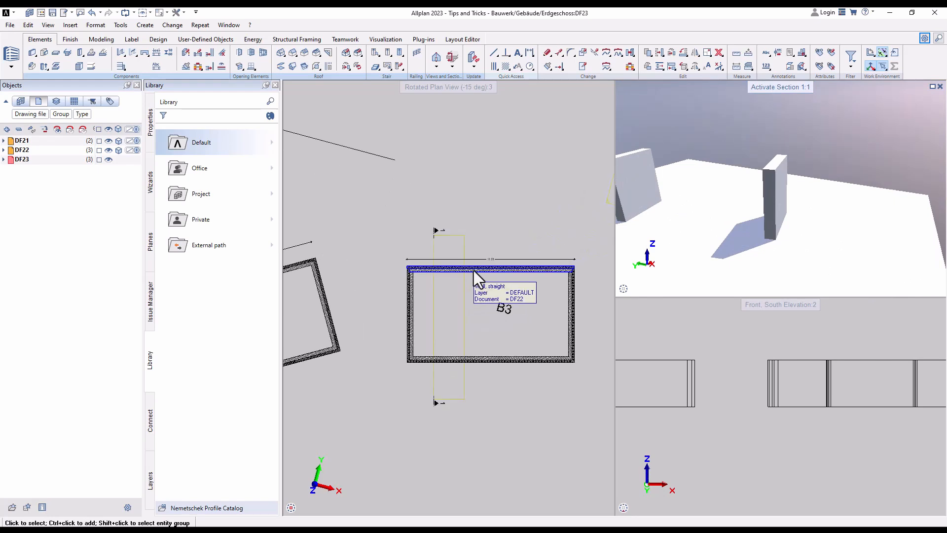
{"action": "left_click", "coordinate": [414, 305]}
{"action": "key", "text": "Return"}
{"action": "left_click", "coordinate": [480, 301]}
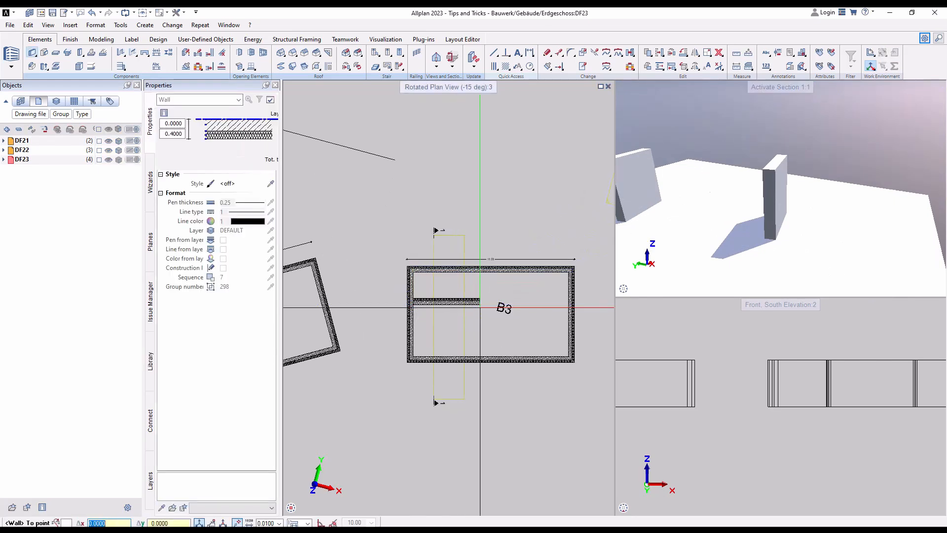
{"action": "key", "text": "Escape"}
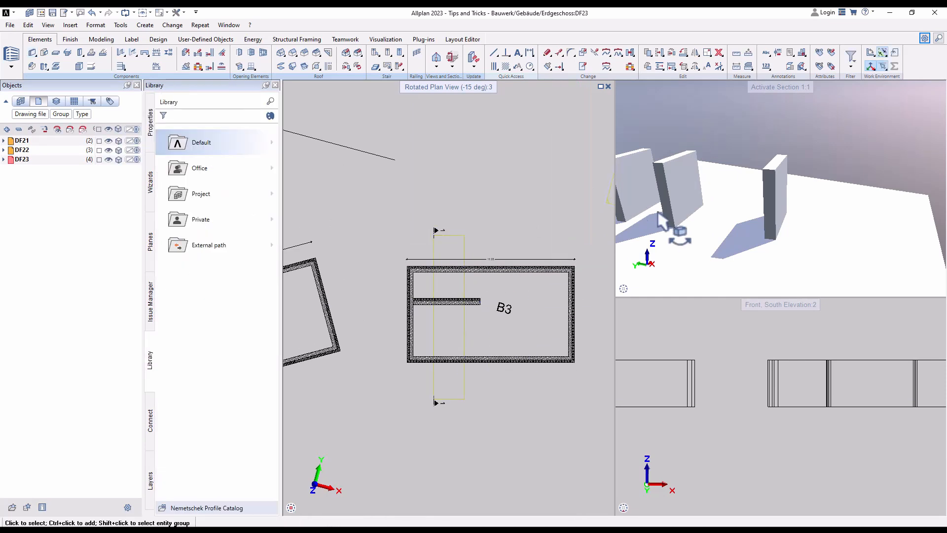
{"action": "scroll", "coordinate": [814, 199], "scroll_direction": "down", "scroll_amount": 3}
{"action": "middle_click_drag", "start_coordinate": [662, 199], "coordinate": [763, 189], "text": "shift"}
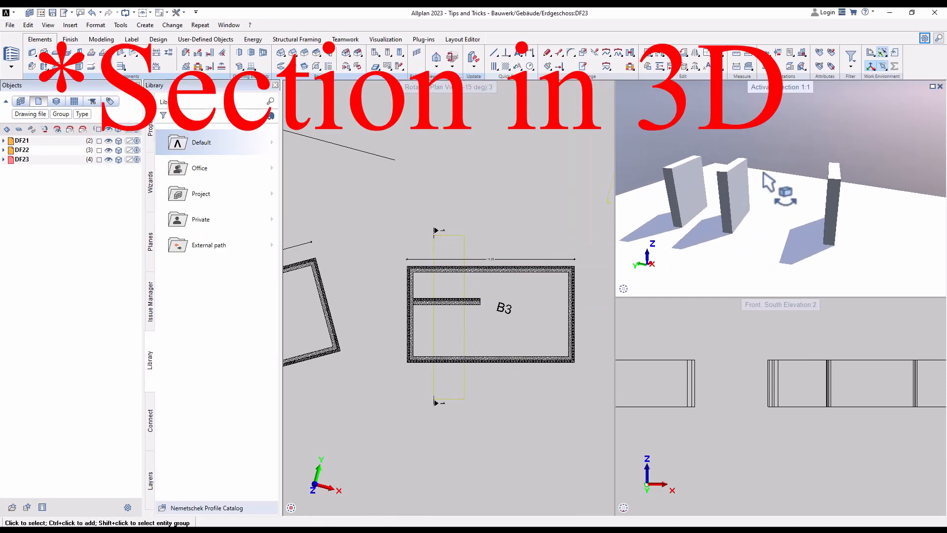
- Deactivate section 1 in the perspective viewport to show the whole model
{"action": "mouse_move", "coordinate": [769, 292]}
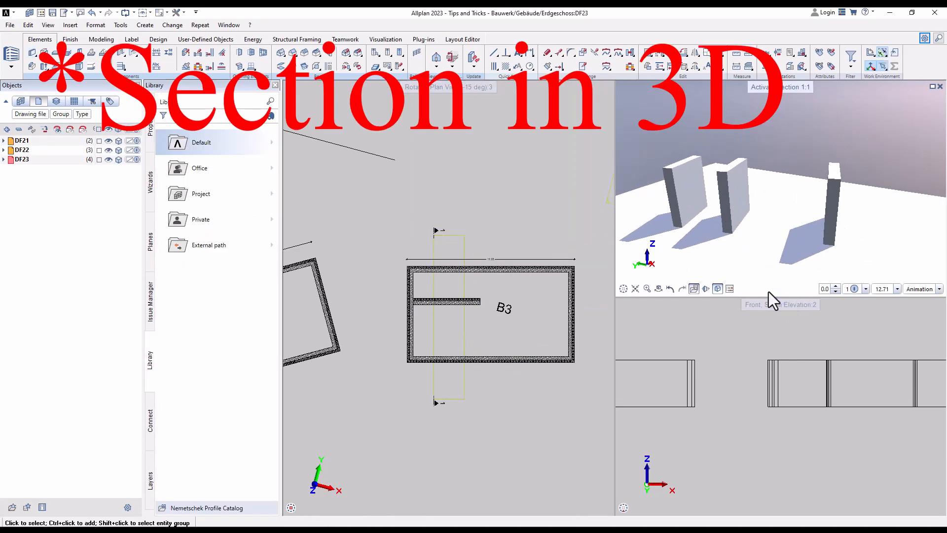
{"action": "left_click", "coordinate": [852, 288]}
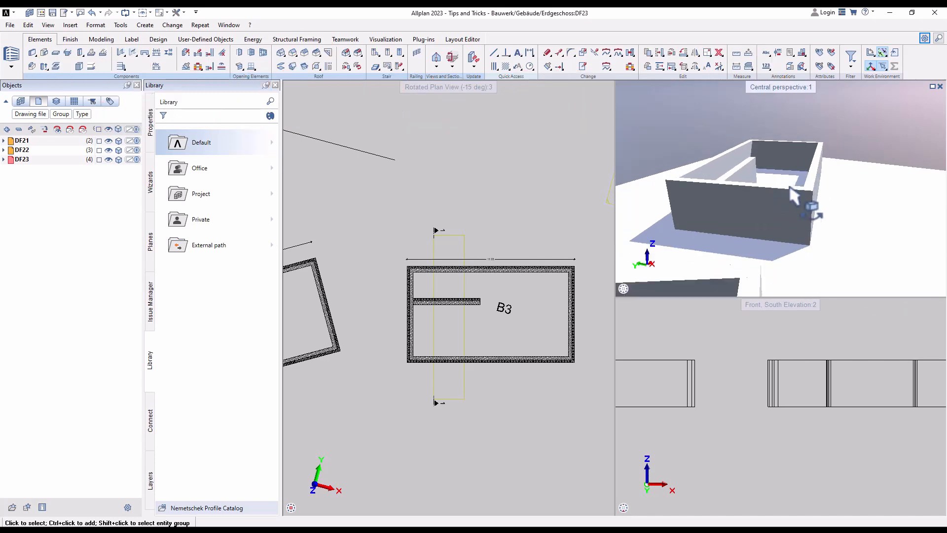
{"action": "scroll", "coordinate": [528, 260], "scroll_direction": "down", "scroll_amount": 3}
{"action": "scroll", "coordinate": [507, 241], "scroll_direction": "up", "scroll_amount": 4}
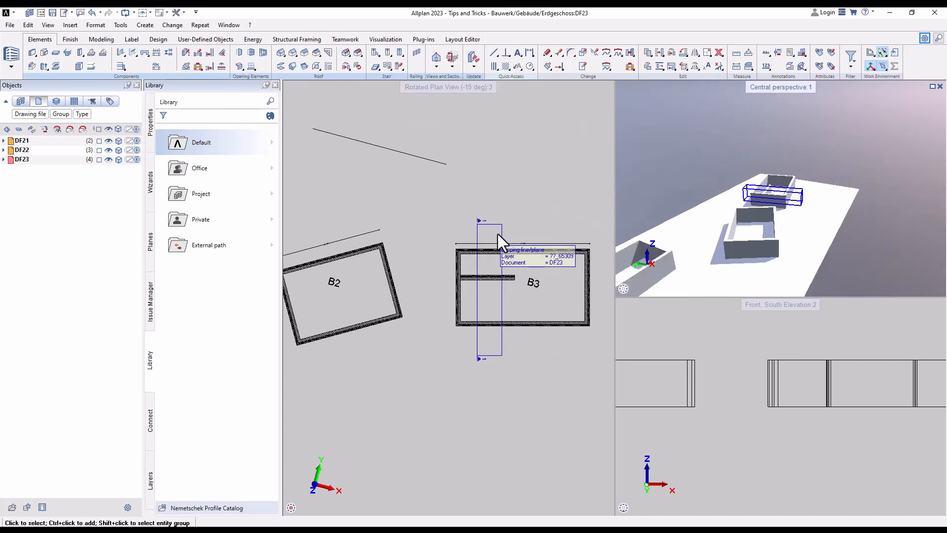
- Start Generate Section and set the clipping path input to Advanced with the Free input option
{"action": "left_click", "coordinate": [438, 68]}
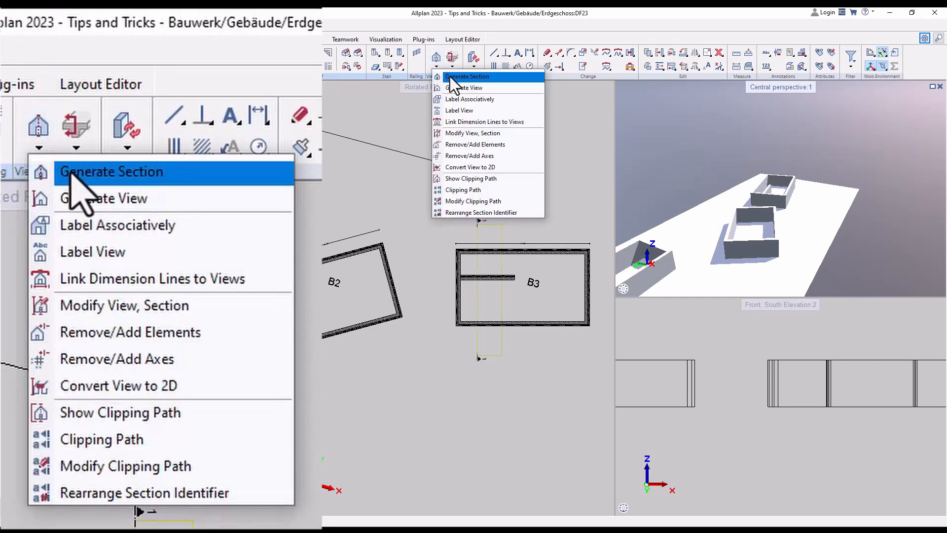
{"action": "left_click", "coordinate": [450, 76]}
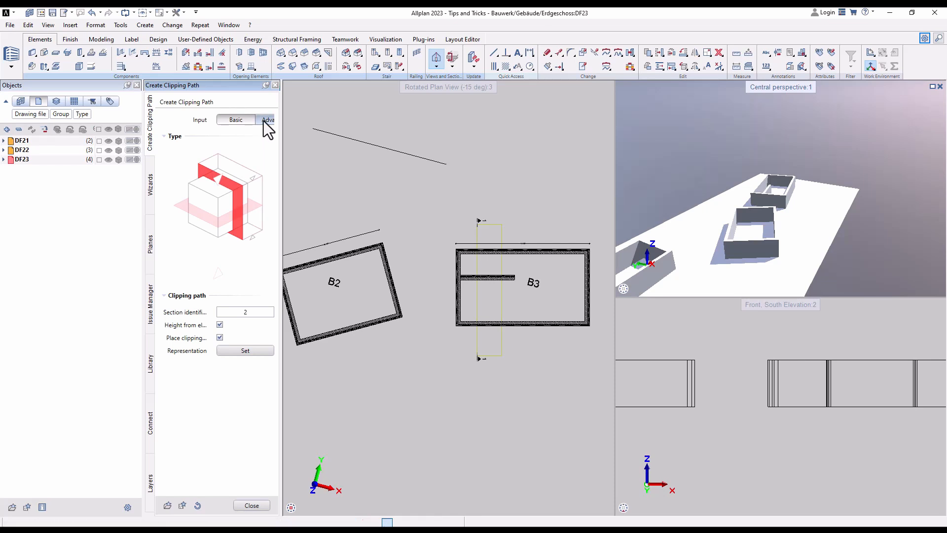
{"action": "left_click", "coordinate": [266, 120]}
{"action": "left_click_drag", "start_coordinate": [279, 127], "coordinate": [339, 133]}
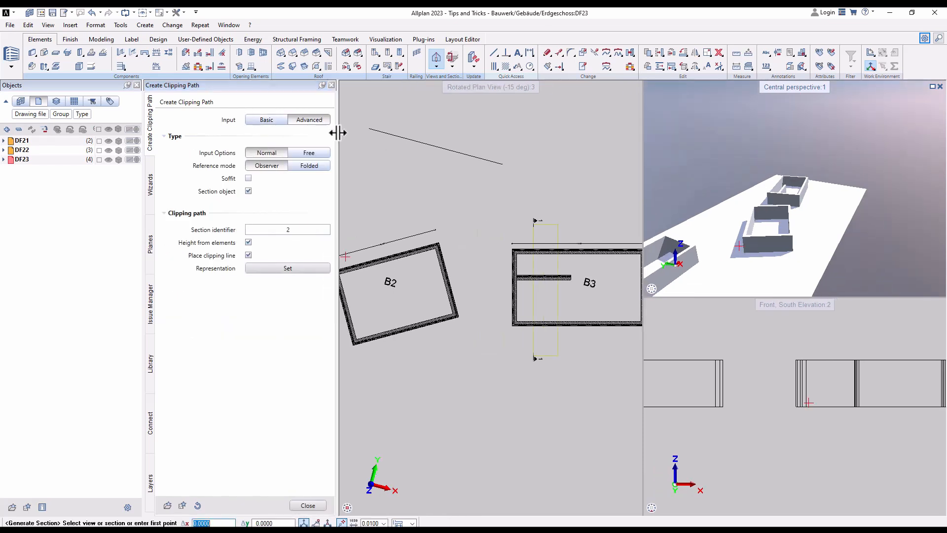
{"action": "left_click", "coordinate": [309, 153]}
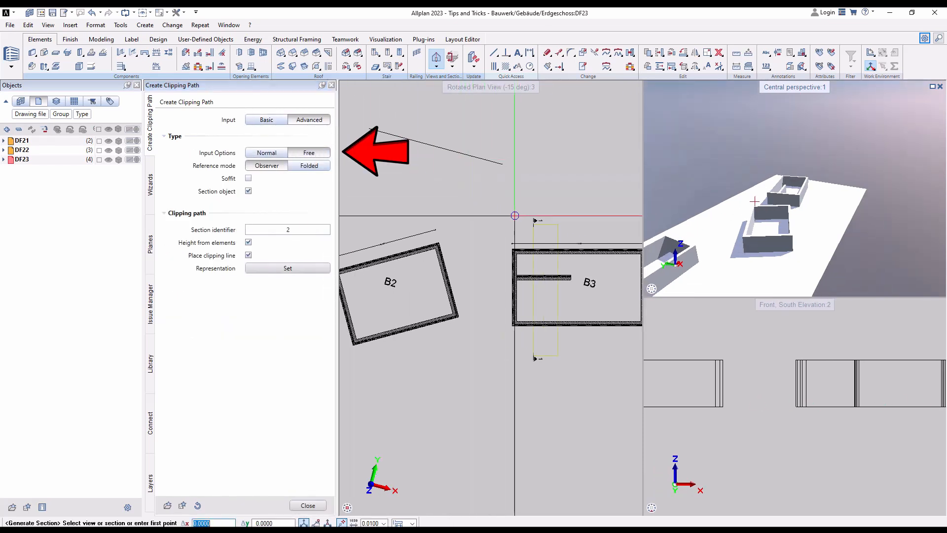
- Draw a rectangular clipping path around all of room B3 and match its viewing direction from the orbited central perspective viewport
{"action": "middle_click_drag", "start_coordinate": [515, 216], "coordinate": [435, 208]}
{"action": "left_click", "coordinate": [412, 226]}
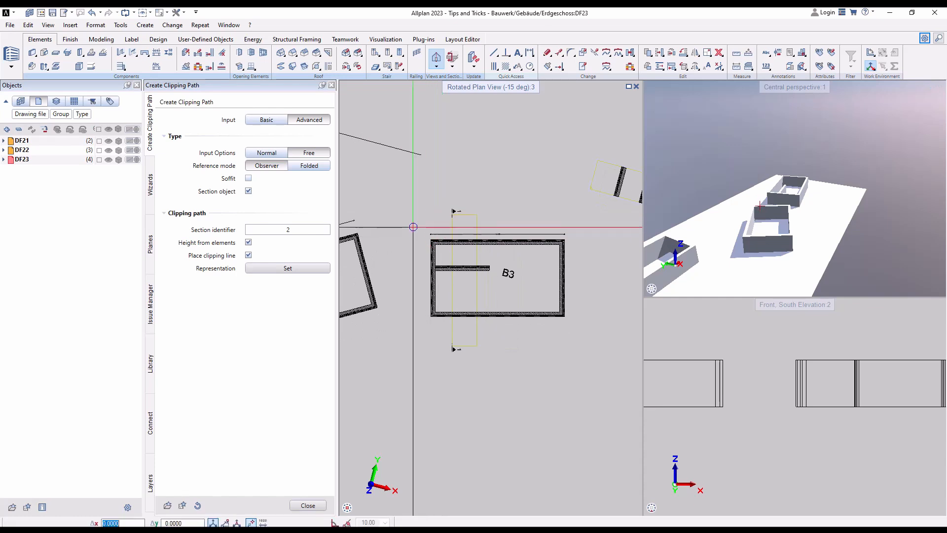
{"action": "left_click", "coordinate": [580, 329]}
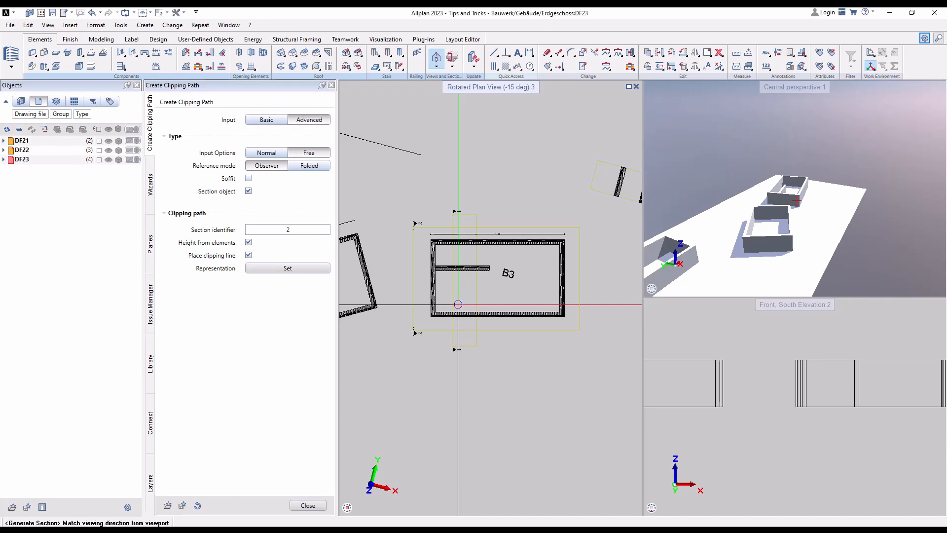
{"action": "left_click", "coordinate": [754, 190]}
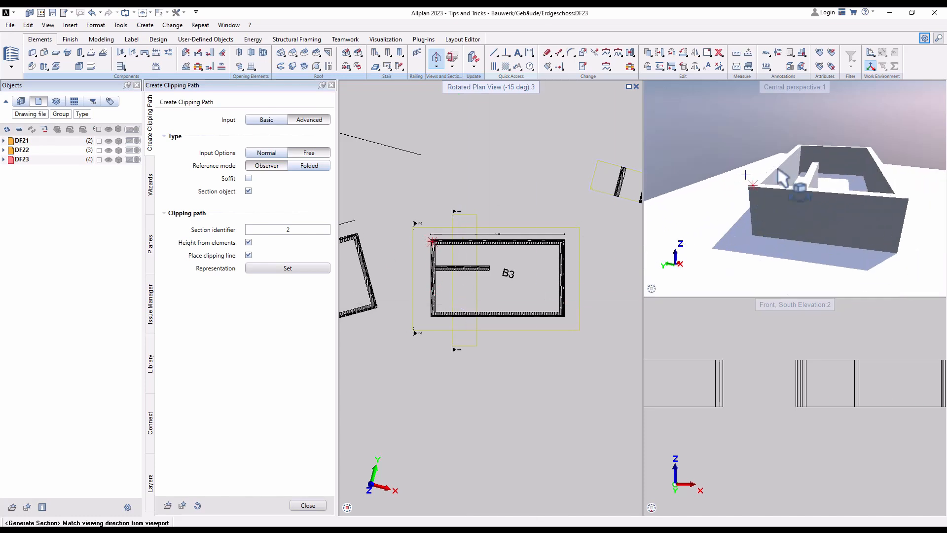
{"action": "left_click", "coordinate": [748, 189]}
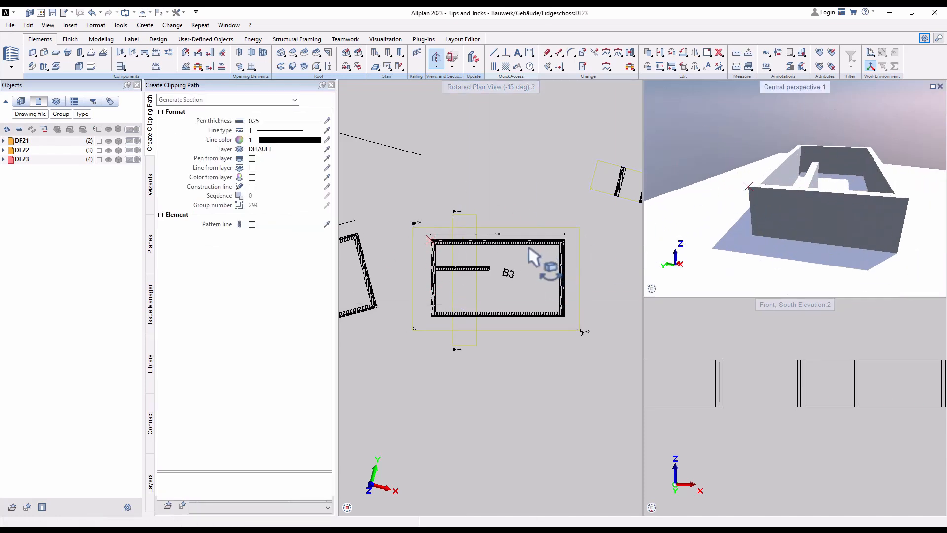
- Place the generated perspective-direction section beside room B3 and finish the Generate Section command
{"action": "scroll", "coordinate": [502, 163], "scroll_direction": "down", "scroll_amount": 5}
{"action": "scroll", "coordinate": [582, 202], "scroll_direction": "up", "scroll_amount": 3}
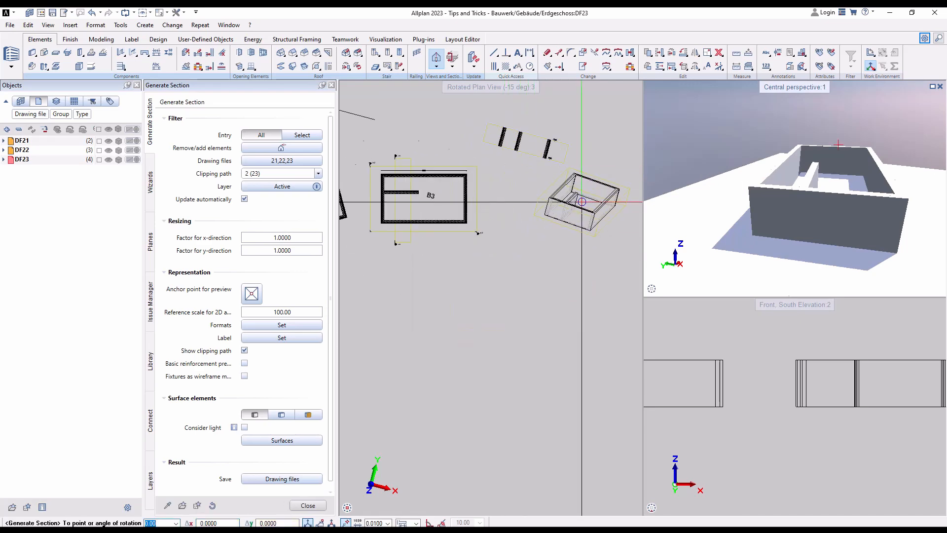
{"action": "left_click", "coordinate": [555, 229]}
{"action": "key", "text": "Escape"}
{"action": "scroll", "coordinate": [556, 226], "scroll_direction": "up", "scroll_amount": 1}
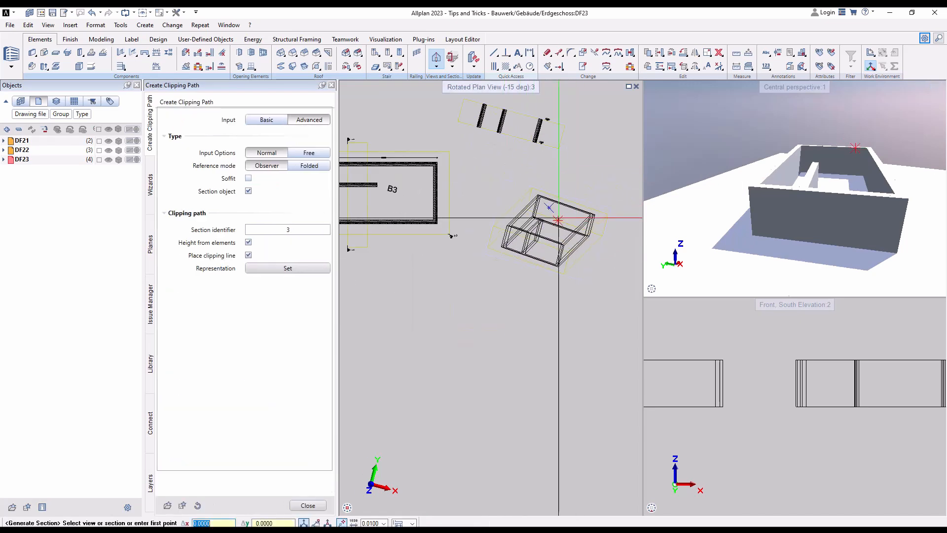
{"action": "key", "text": "Escape"}
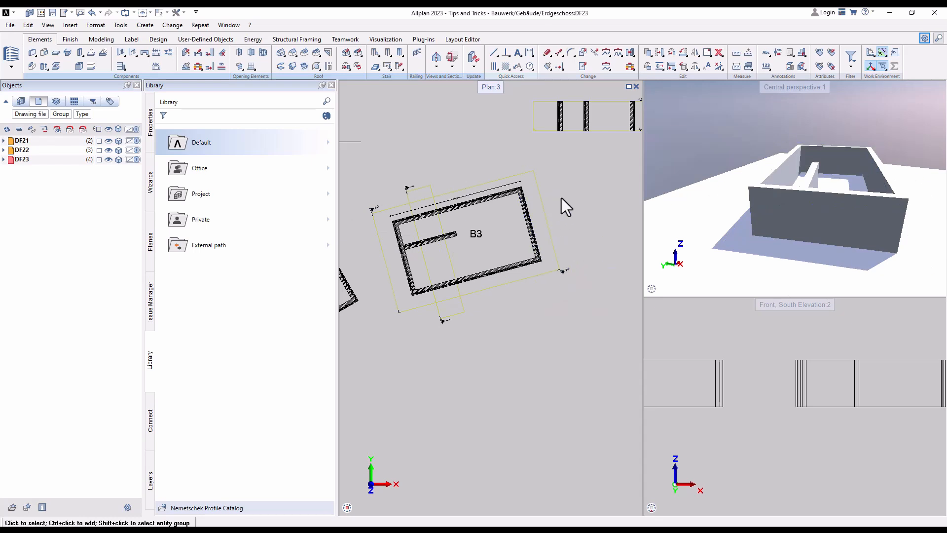
- Generate a section from clipping path 2 around room B3 and place it to the right of the room
{"action": "right_click", "coordinate": [544, 224]}
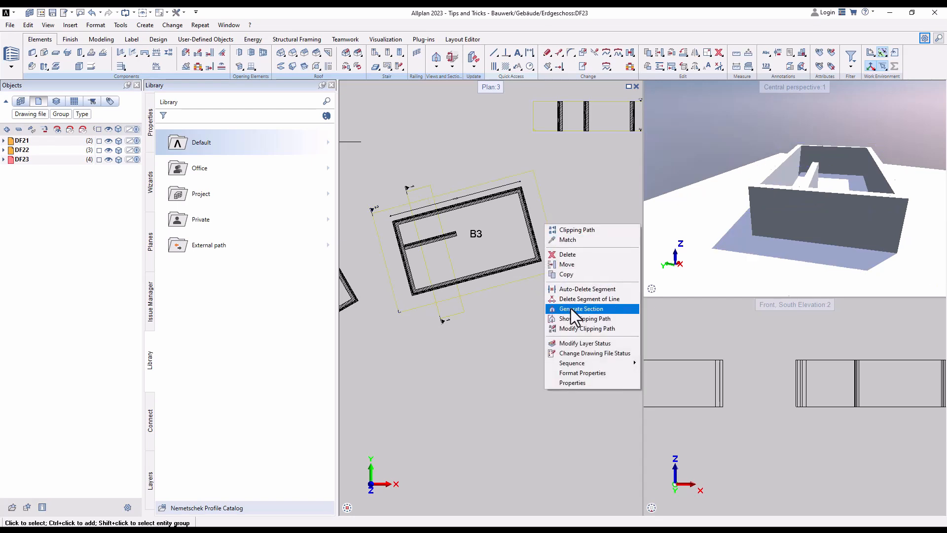
{"action": "left_click", "coordinate": [570, 309]}
{"action": "middle_click_drag", "start_coordinate": [521, 217], "coordinate": [401, 237]}
{"action": "left_click", "coordinate": [545, 247]}
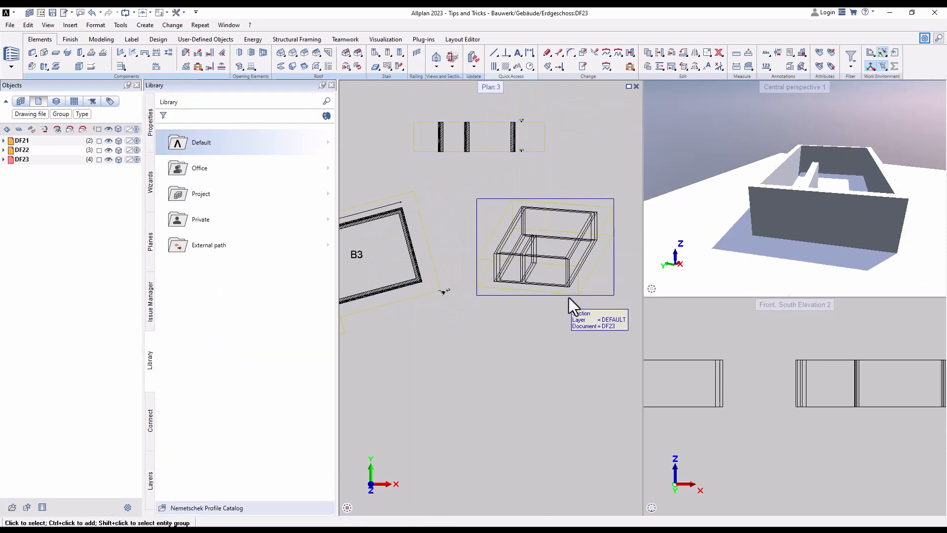
- Open the section beside room B3 for modification and bring up the edge settings of its formats
{"action": "double_click", "coordinate": [613, 282]}
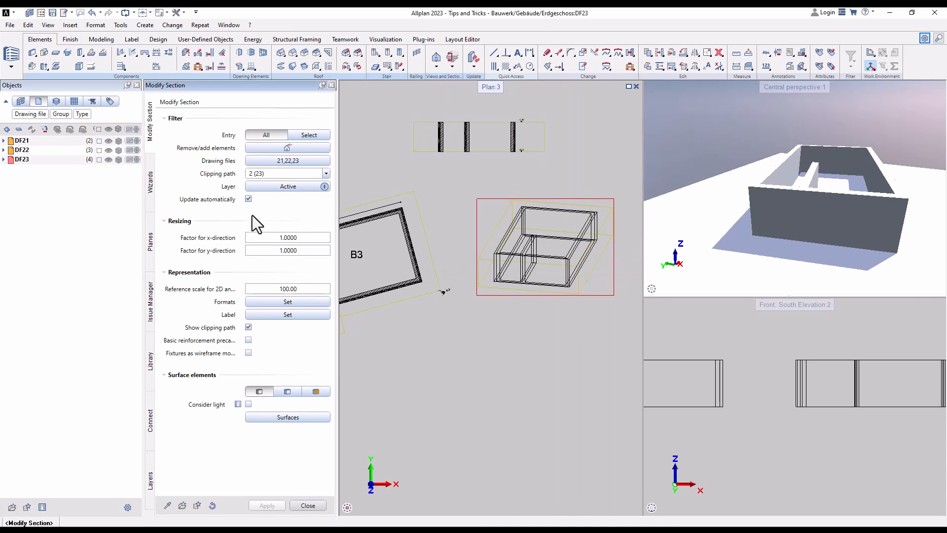
{"action": "left_click", "coordinate": [271, 301]}
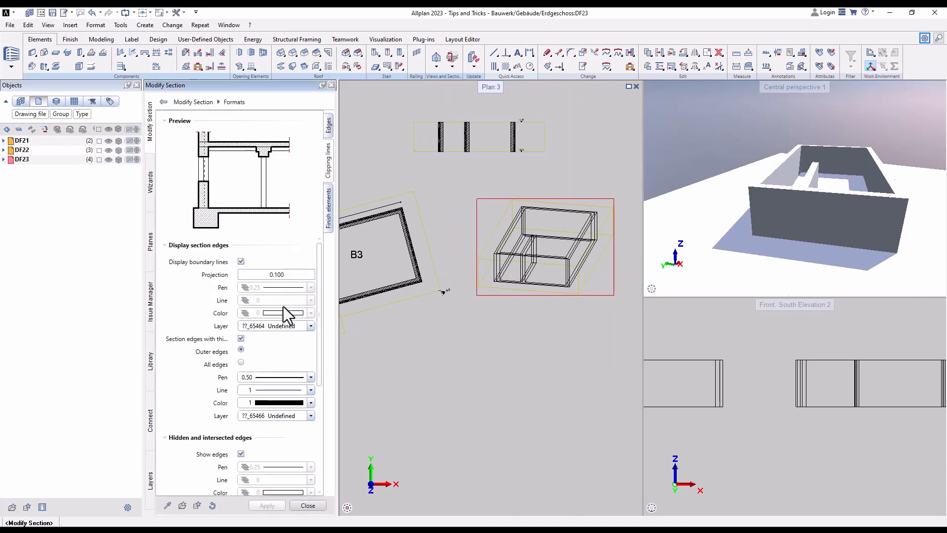
{"action": "left_click", "coordinate": [240, 339]}
{"action": "scroll", "coordinate": [190, 396], "scroll_direction": "down", "scroll_amount": 3}
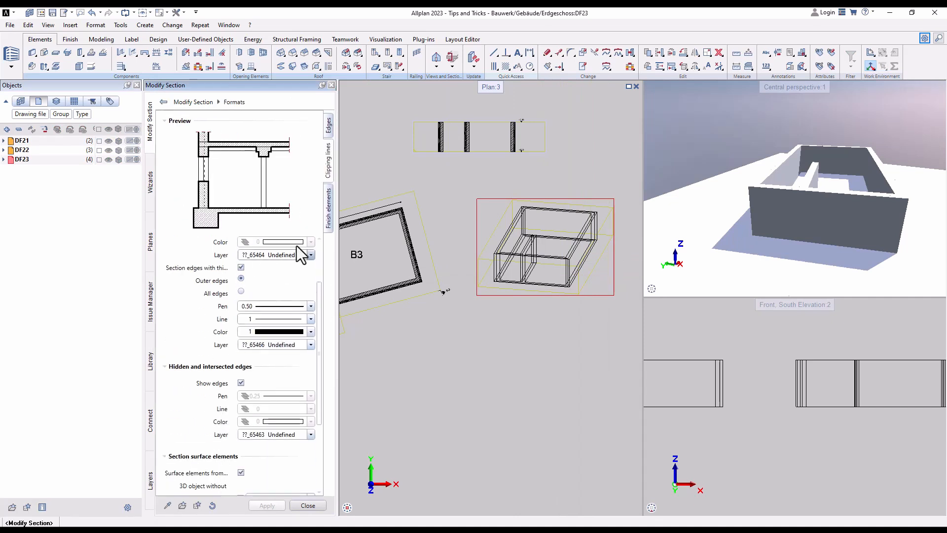
{"action": "left_click", "coordinate": [327, 129]}
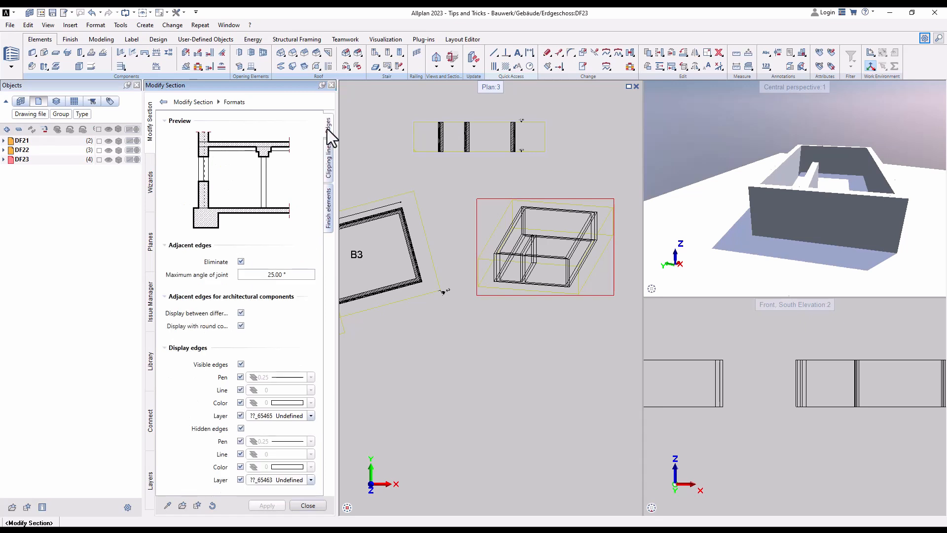
- Turn off hidden edges for the section, apply the change and finish modifying it
{"action": "left_click", "coordinate": [241, 428]}
{"action": "left_click", "coordinate": [272, 506]}
{"action": "scroll", "coordinate": [545, 230], "scroll_direction": "up", "scroll_amount": 3}
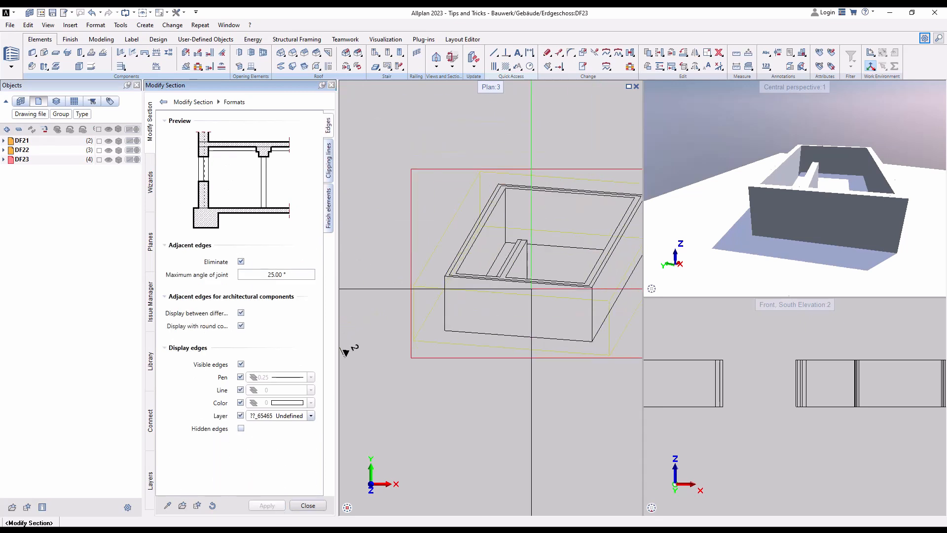
{"action": "left_click", "coordinate": [307, 507]}
{"action": "scroll", "coordinate": [388, 239], "scroll_direction": "down", "scroll_amount": 4}
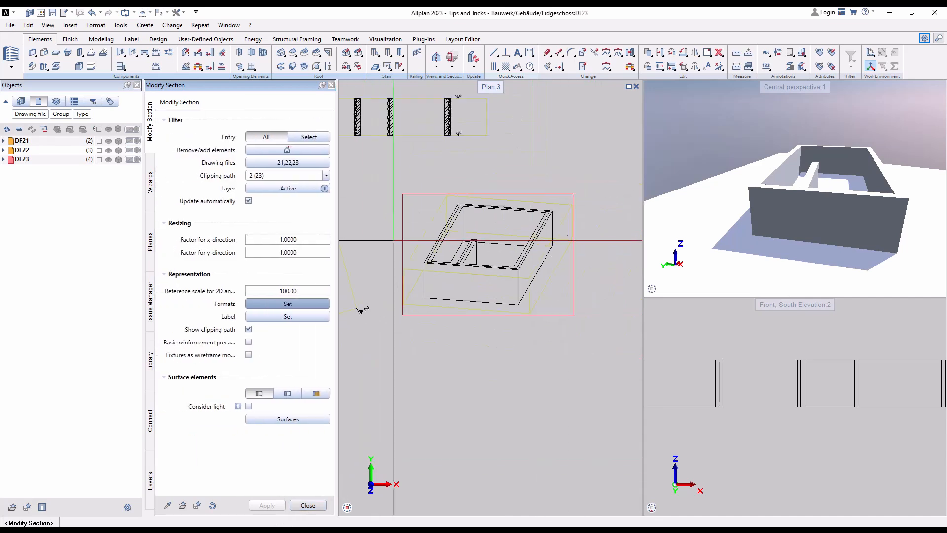
{"action": "scroll", "coordinate": [402, 262], "scroll_direction": "up", "scroll_amount": 3}
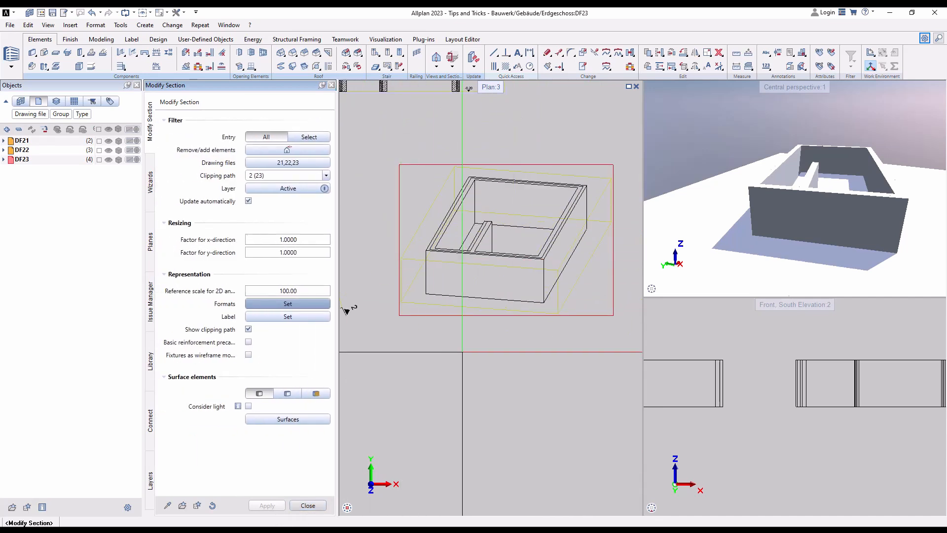
{"action": "key", "text": "Escape"}
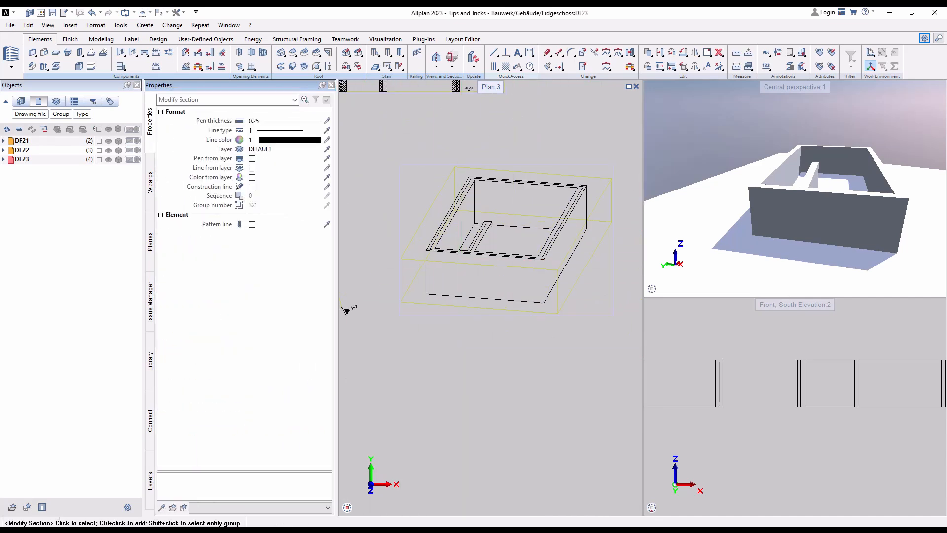
{"action": "scroll", "coordinate": [516, 250], "scroll_direction": "down", "scroll_amount": 5}
{"action": "scroll", "coordinate": [511, 258], "scroll_direction": "up", "scroll_amount": 2}
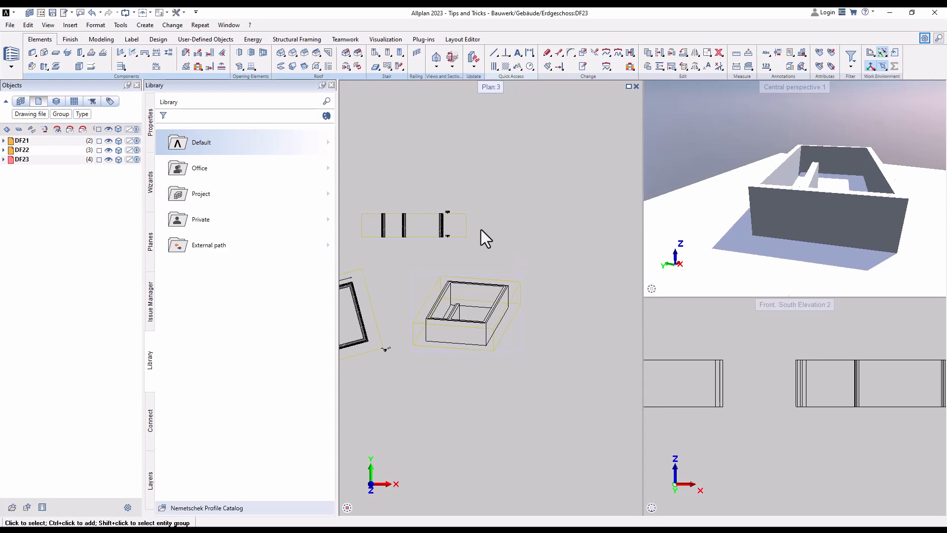
- Open the current project's folder in the file explorer and look through its file structure
{"action": "key", "text": "ctrl+F2"}
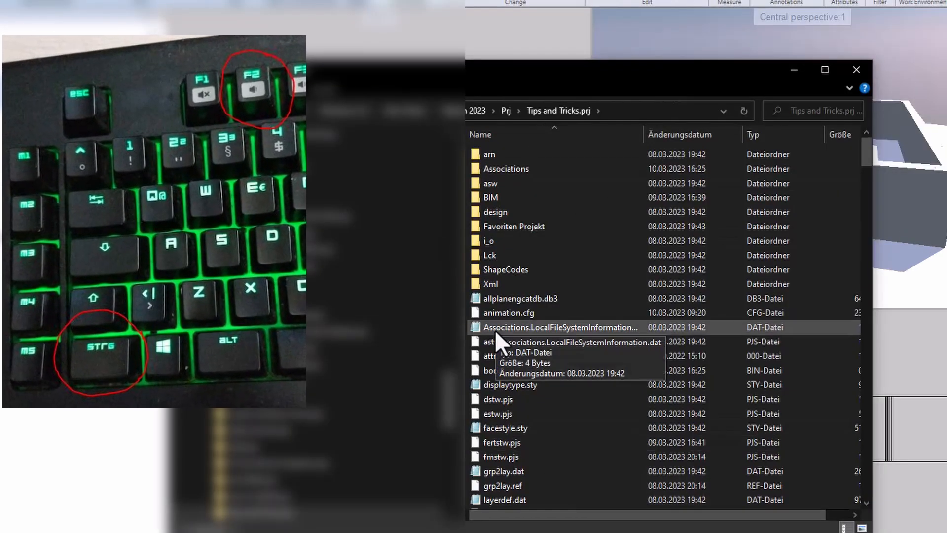
{"action": "scroll", "coordinate": [534, 335], "scroll_direction": "down", "scroll_amount": 3}
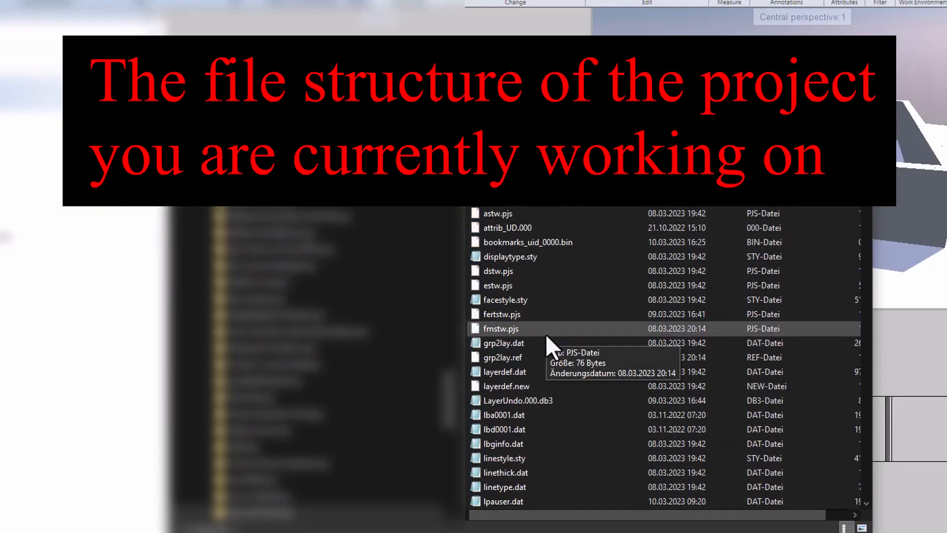
{"action": "scroll", "coordinate": [546, 334], "scroll_direction": "down", "scroll_amount": 4}
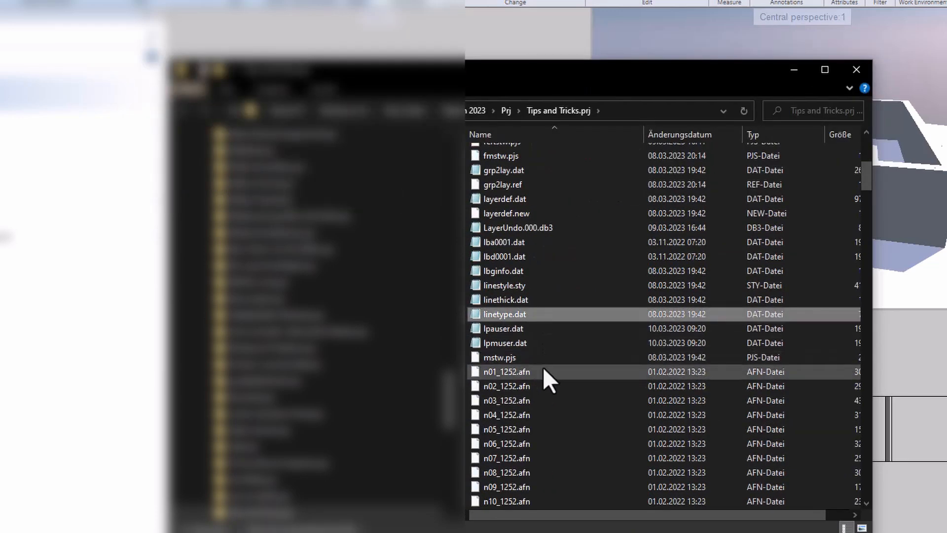
{"action": "scroll", "coordinate": [547, 231], "scroll_direction": "up", "scroll_amount": 7}
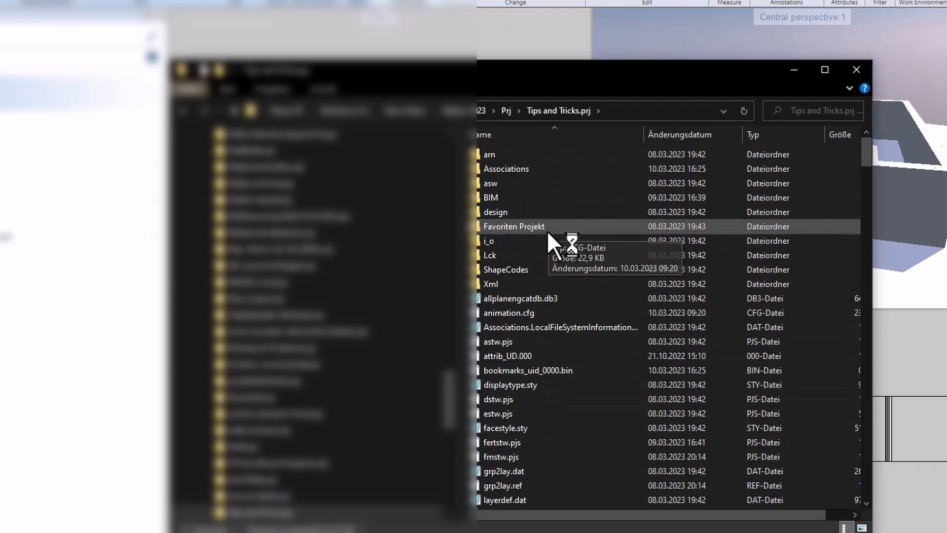
- Duplicate the drawing file tb000021.ndw within the project folder
{"action": "scroll", "coordinate": [518, 328], "scroll_direction": "down", "scroll_amount": 15}
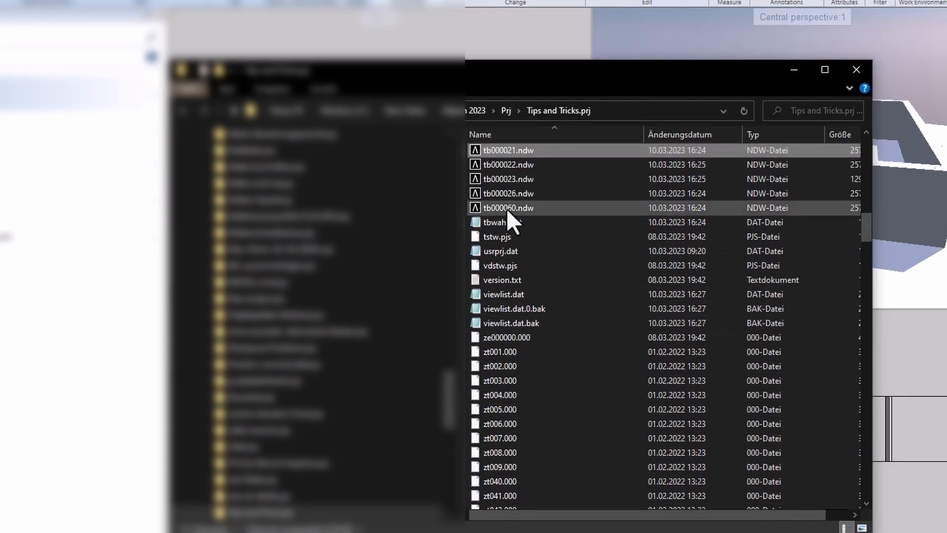
{"action": "scroll", "coordinate": [523, 224], "scroll_direction": "up", "scroll_amount": 2}
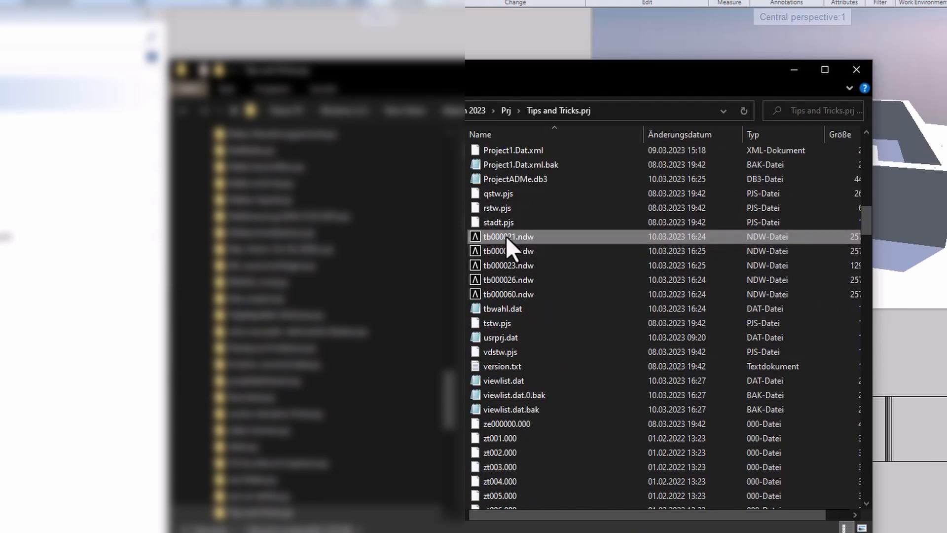
{"action": "key", "text": "ctrl+v"}
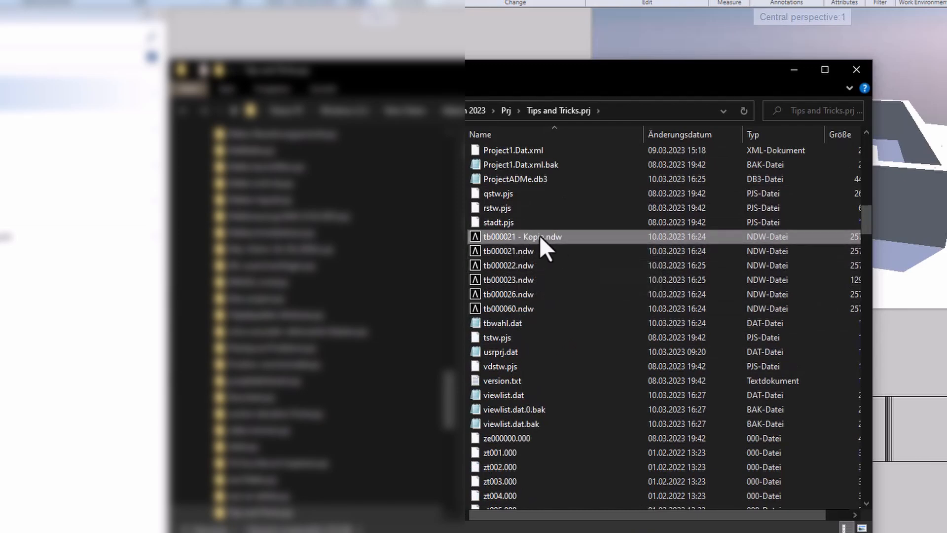
{"action": "left_click_drag", "start_coordinate": [637, 517], "coordinate": [590, 510]}
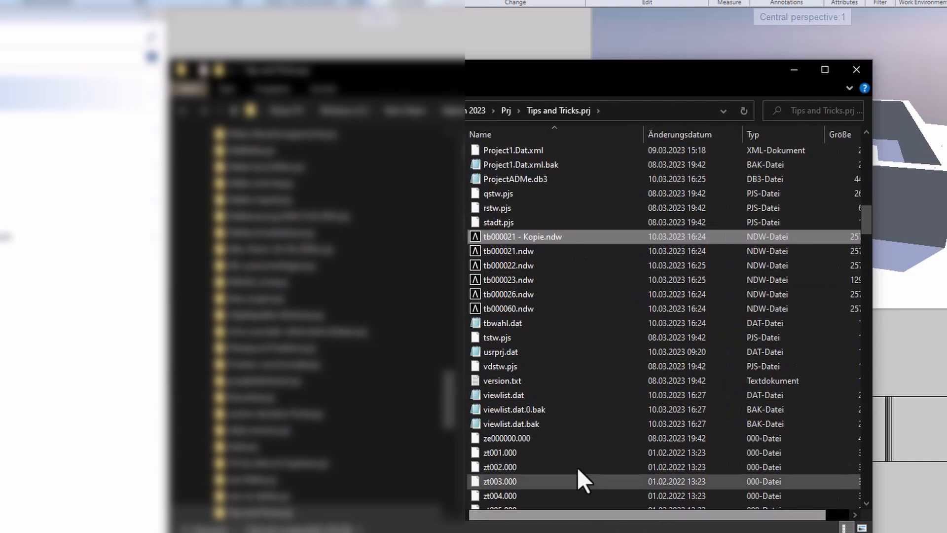
- Locate the tbwahl.dat file in the project folder and select it without changing its name
{"action": "scroll", "coordinate": [518, 360], "scroll_direction": "down", "scroll_amount": 4}
{"action": "scroll", "coordinate": [535, 317], "scroll_direction": "up", "scroll_amount": 1}
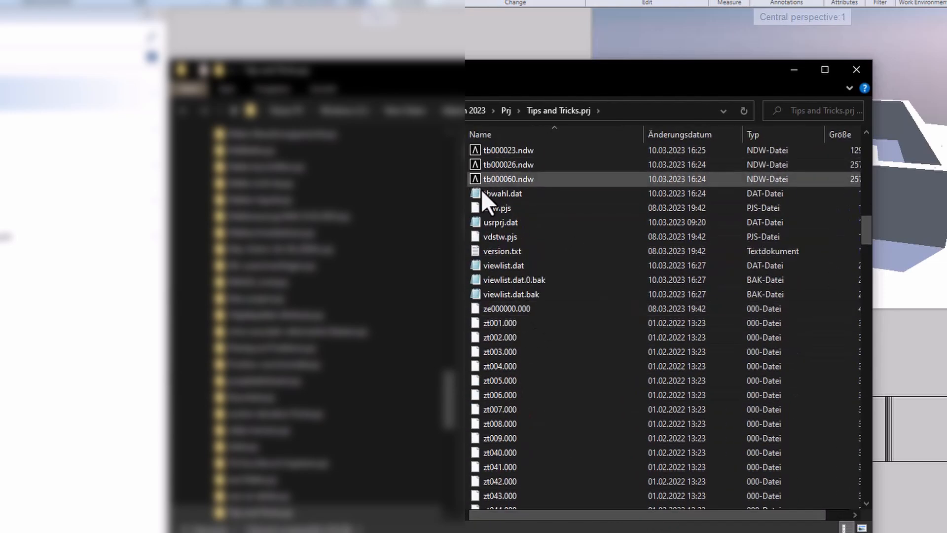
{"action": "left_click", "coordinate": [518, 195]}
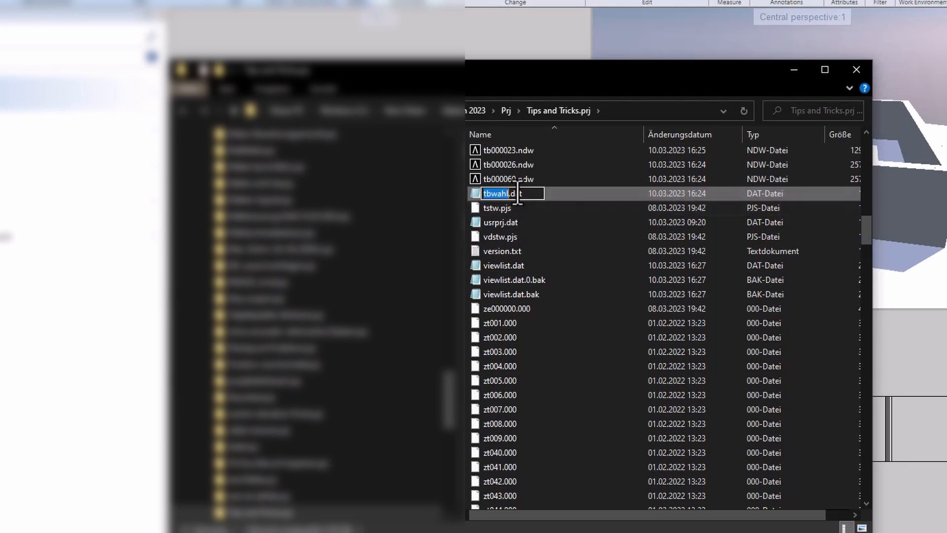
{"action": "key", "text": "Escape"}
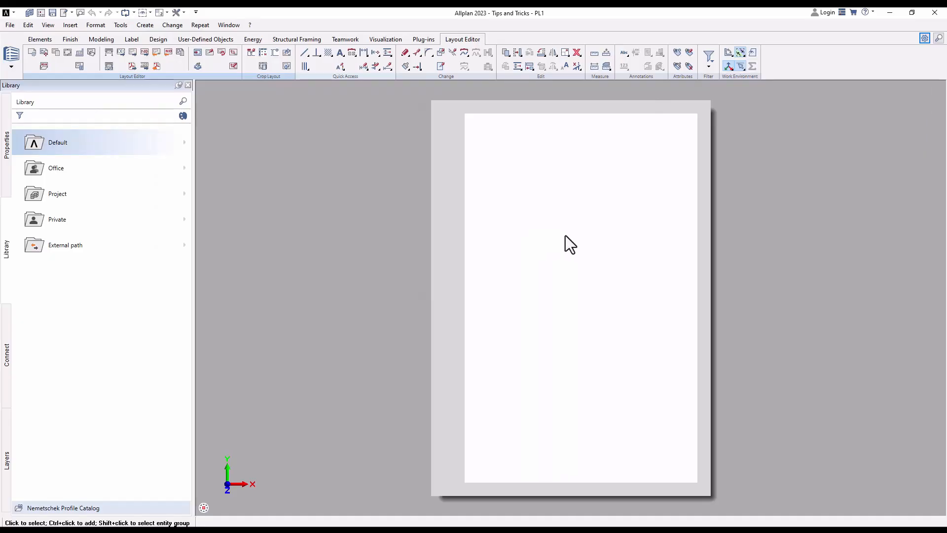
- Bring up the welcome screen and open the recent project Tips and Tricks in design mode, as well as in layout mode
{"action": "left_click", "coordinate": [869, 12]}
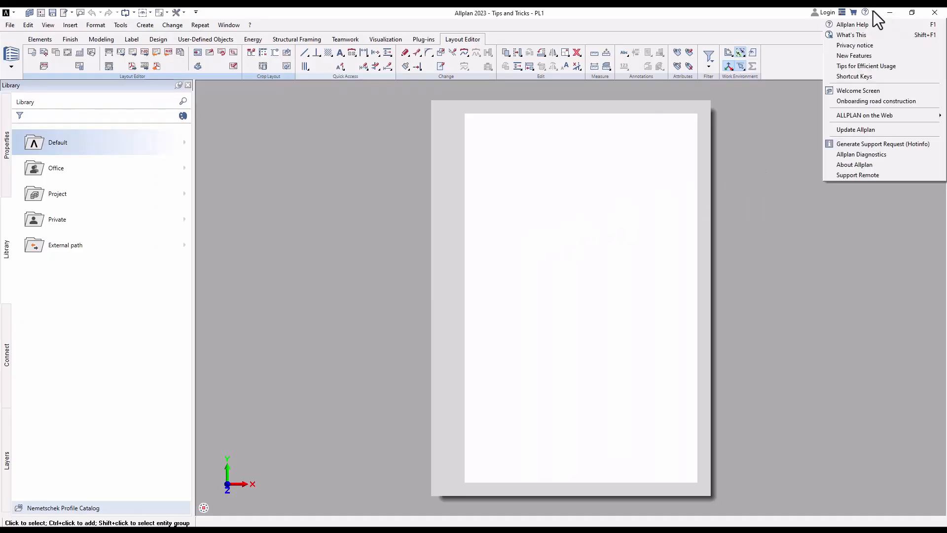
{"action": "left_click", "coordinate": [863, 94]}
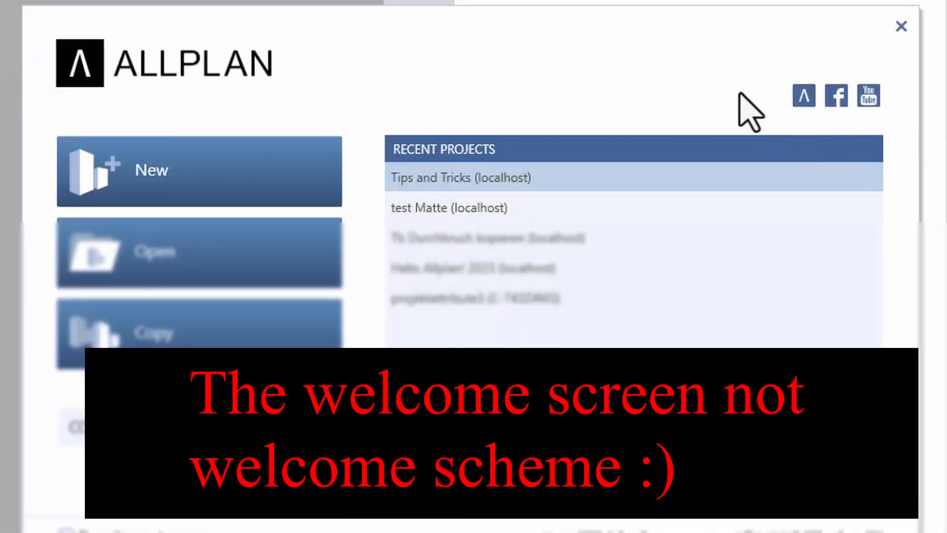
{"action": "mouse_move", "coordinate": [797, 175]}
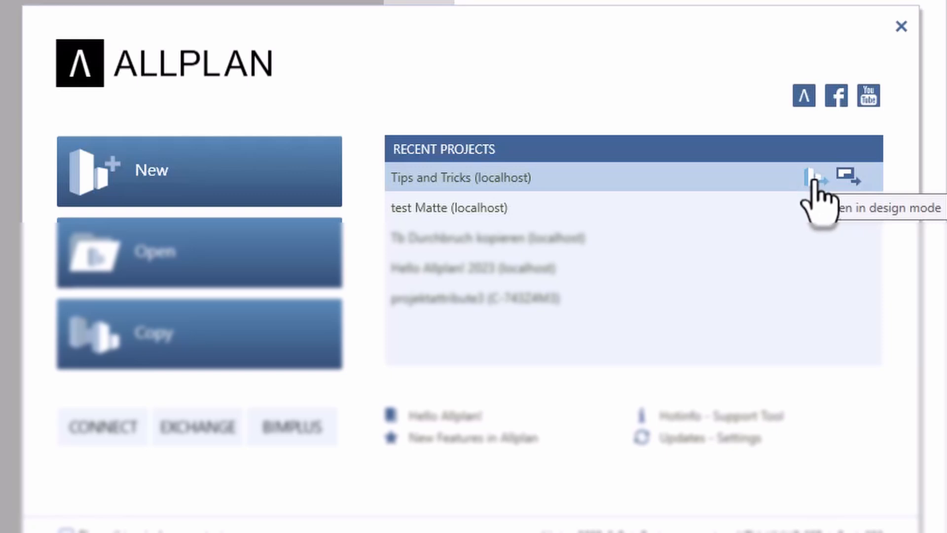
{"action": "left_click", "coordinate": [820, 177]}
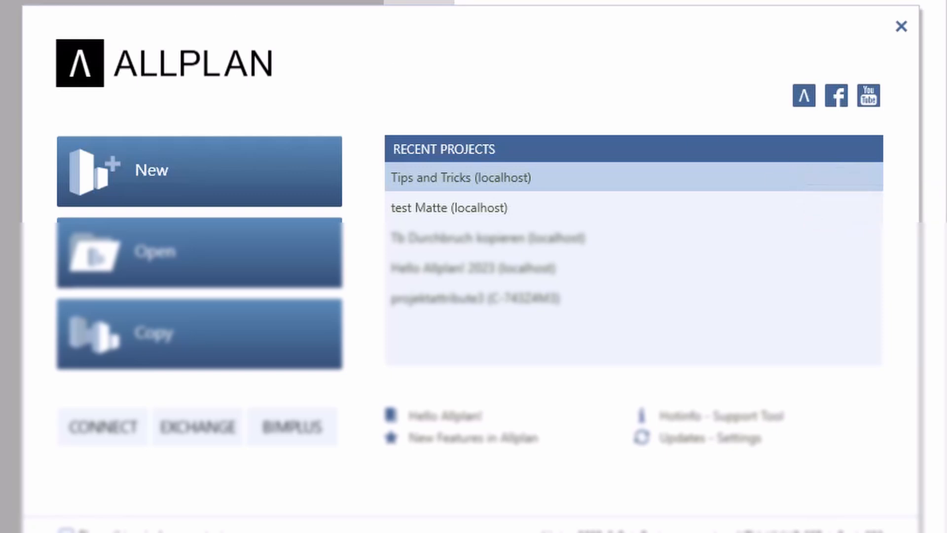
{"action": "mouse_move", "coordinate": [844, 188]}
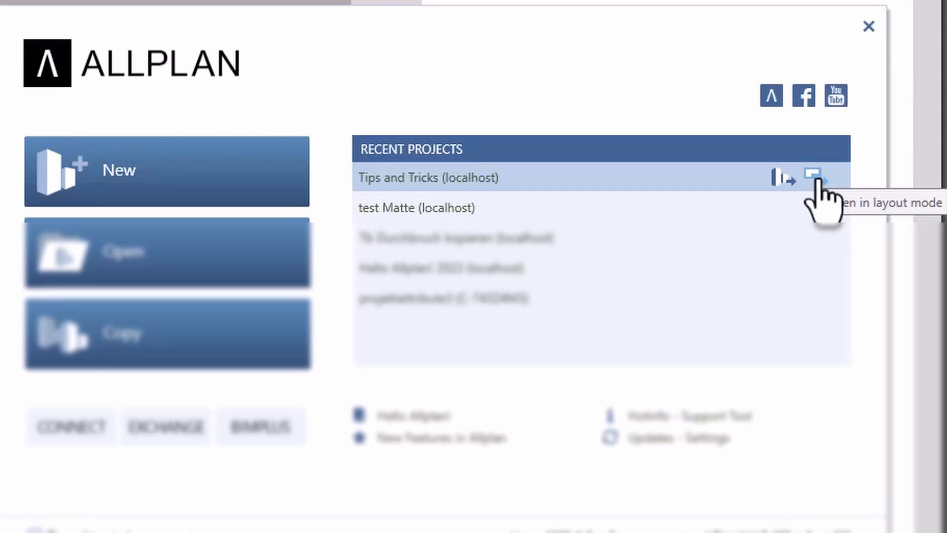
{"action": "left_click", "coordinate": [772, 183]}
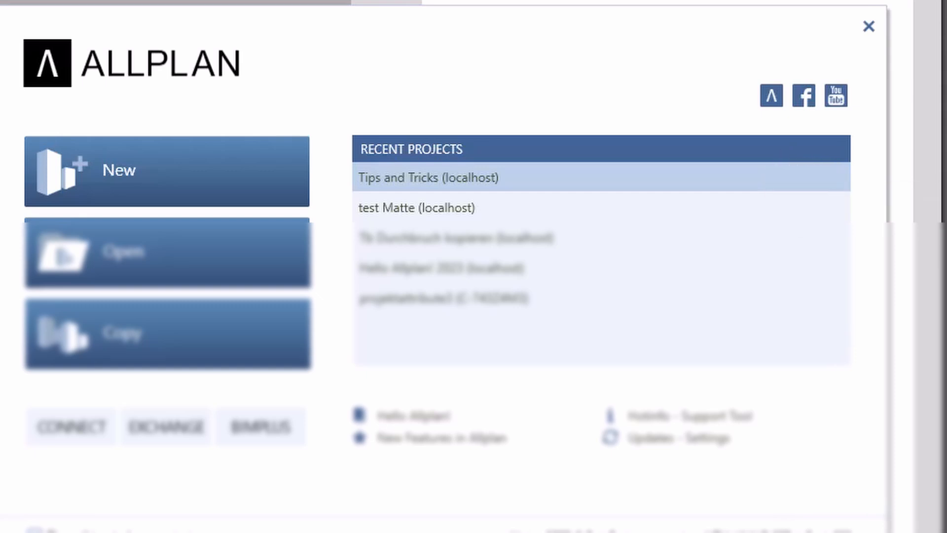